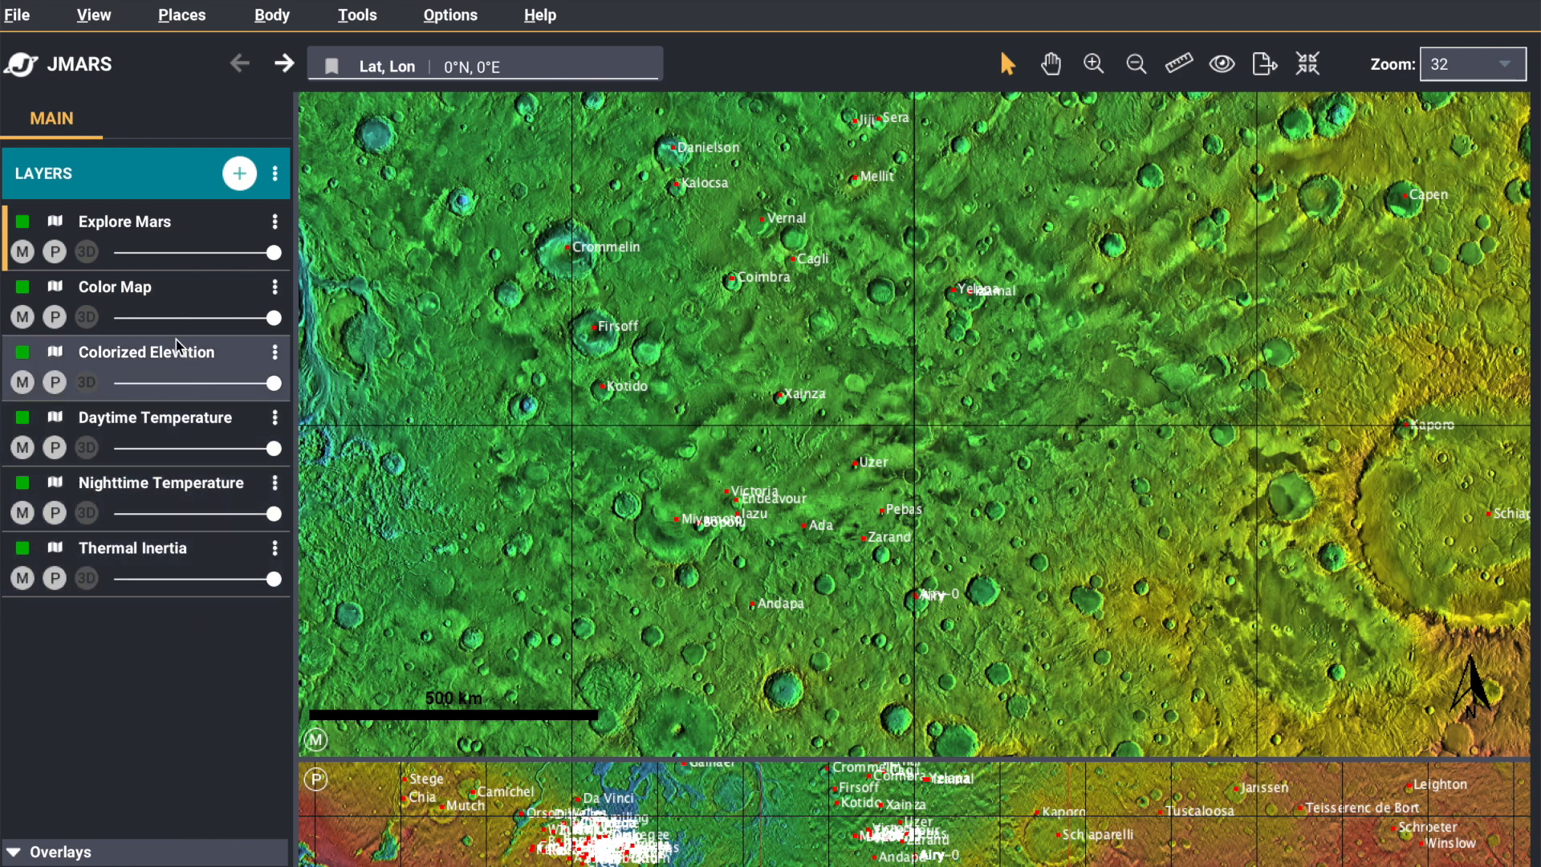
Open the startup layer selection, move its dialog clear of the layer list, and close it without choosing any layers
left_click(14, 22)
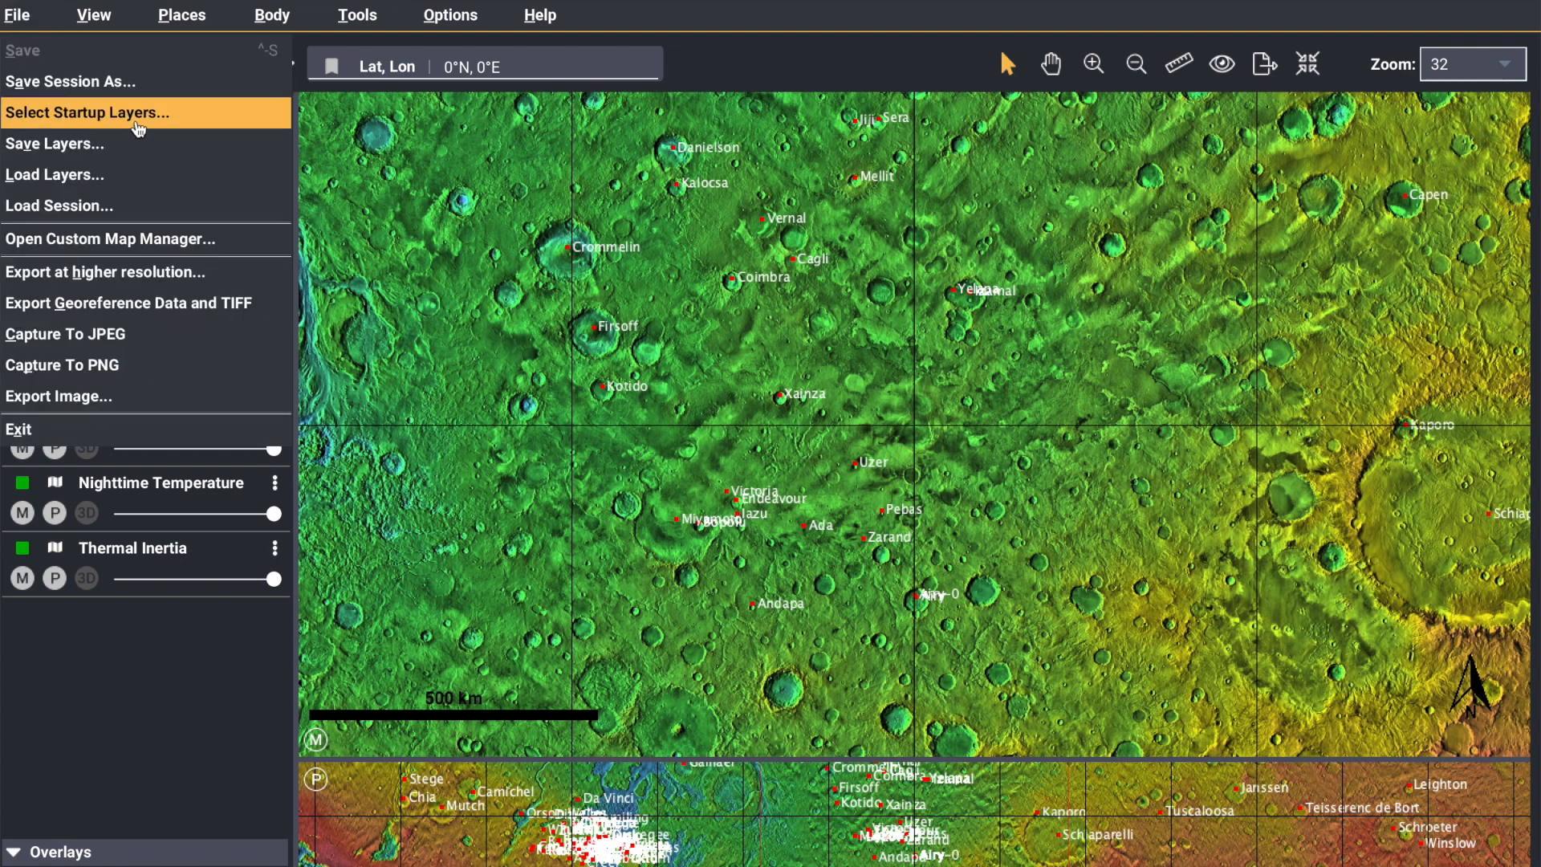
left_click(179, 120)
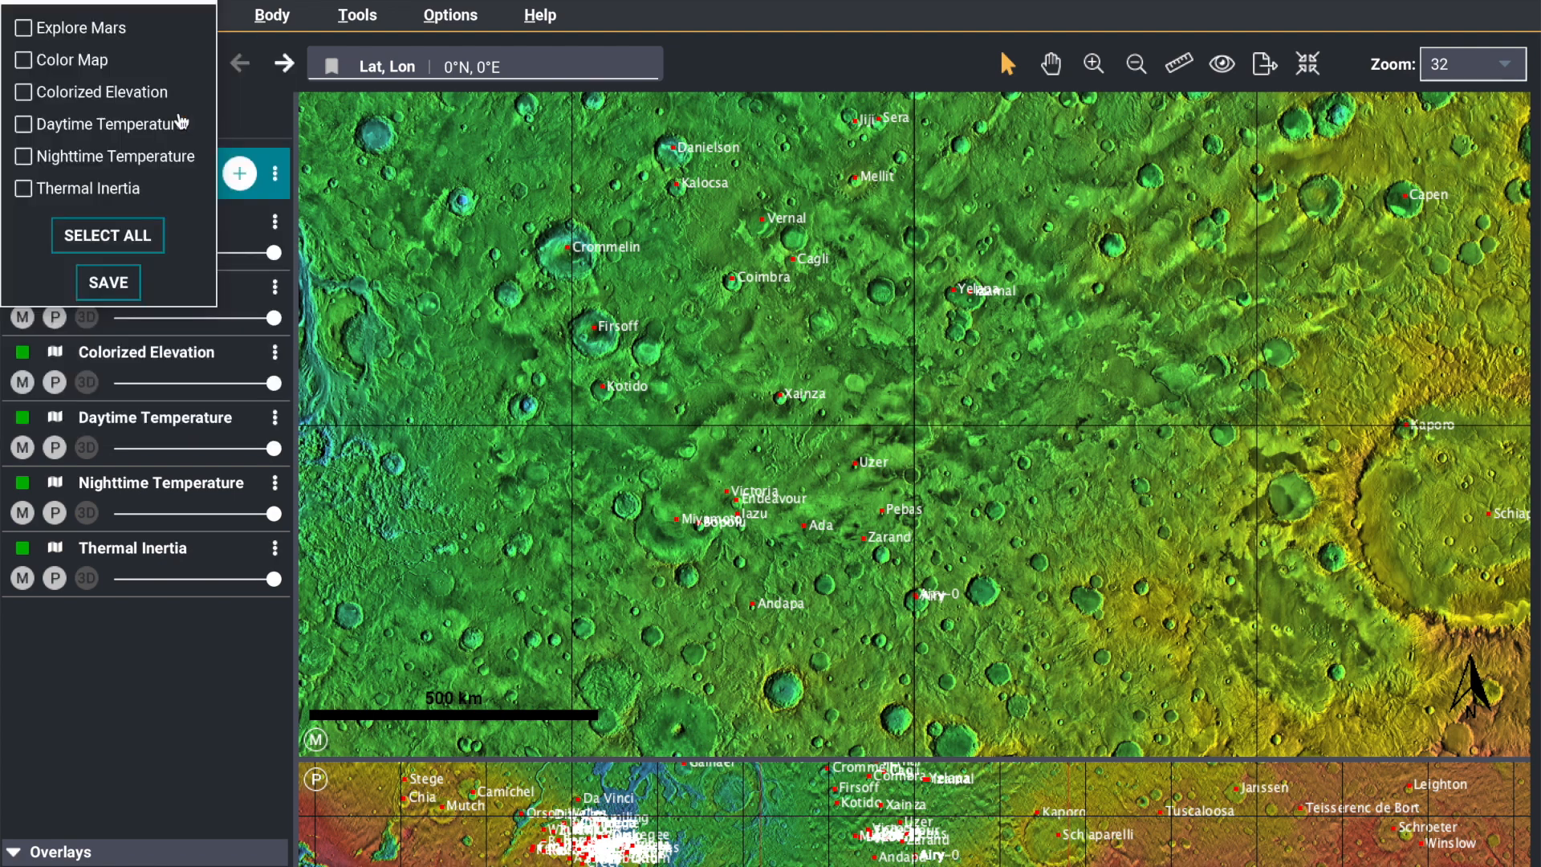
left_click_drag(115, 5, 424, 187)
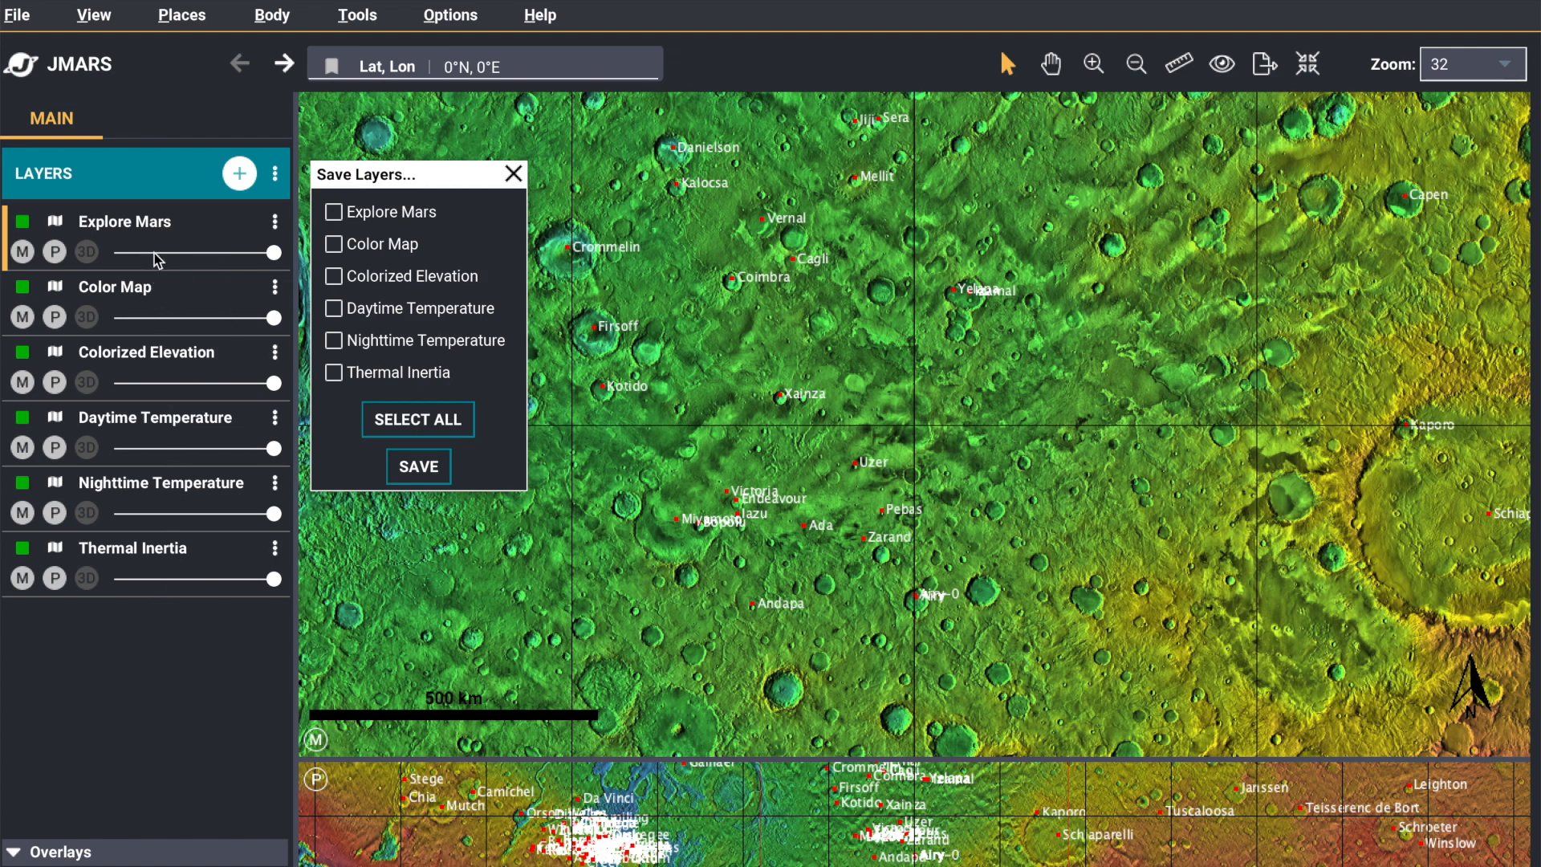
left_click(513, 174)
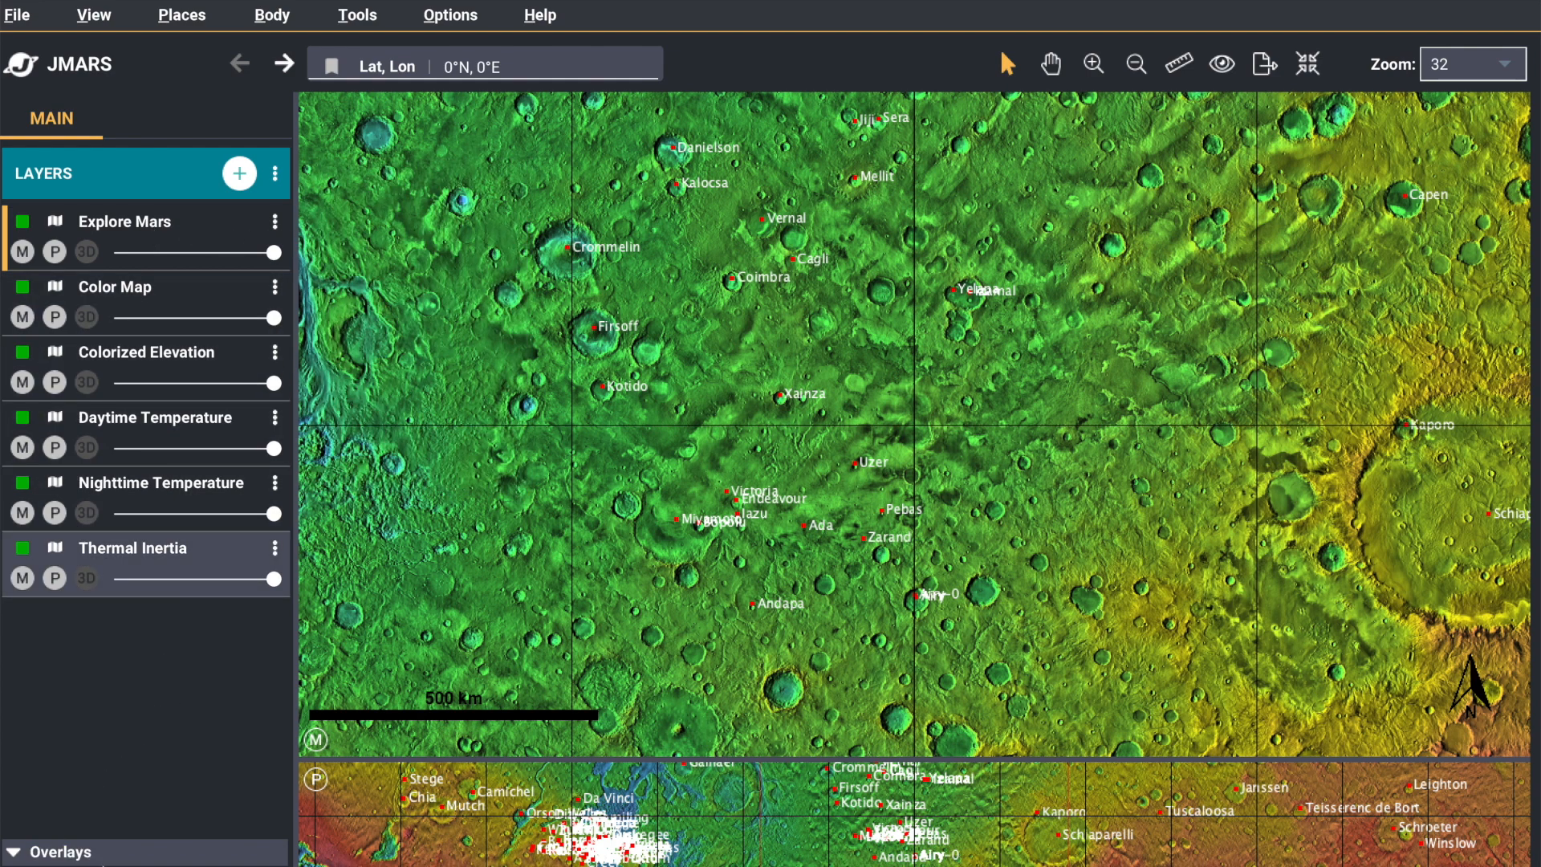
Expand and collapse the overlay layers, and view the options available for the Explore Mars layer
left_click(87, 854)
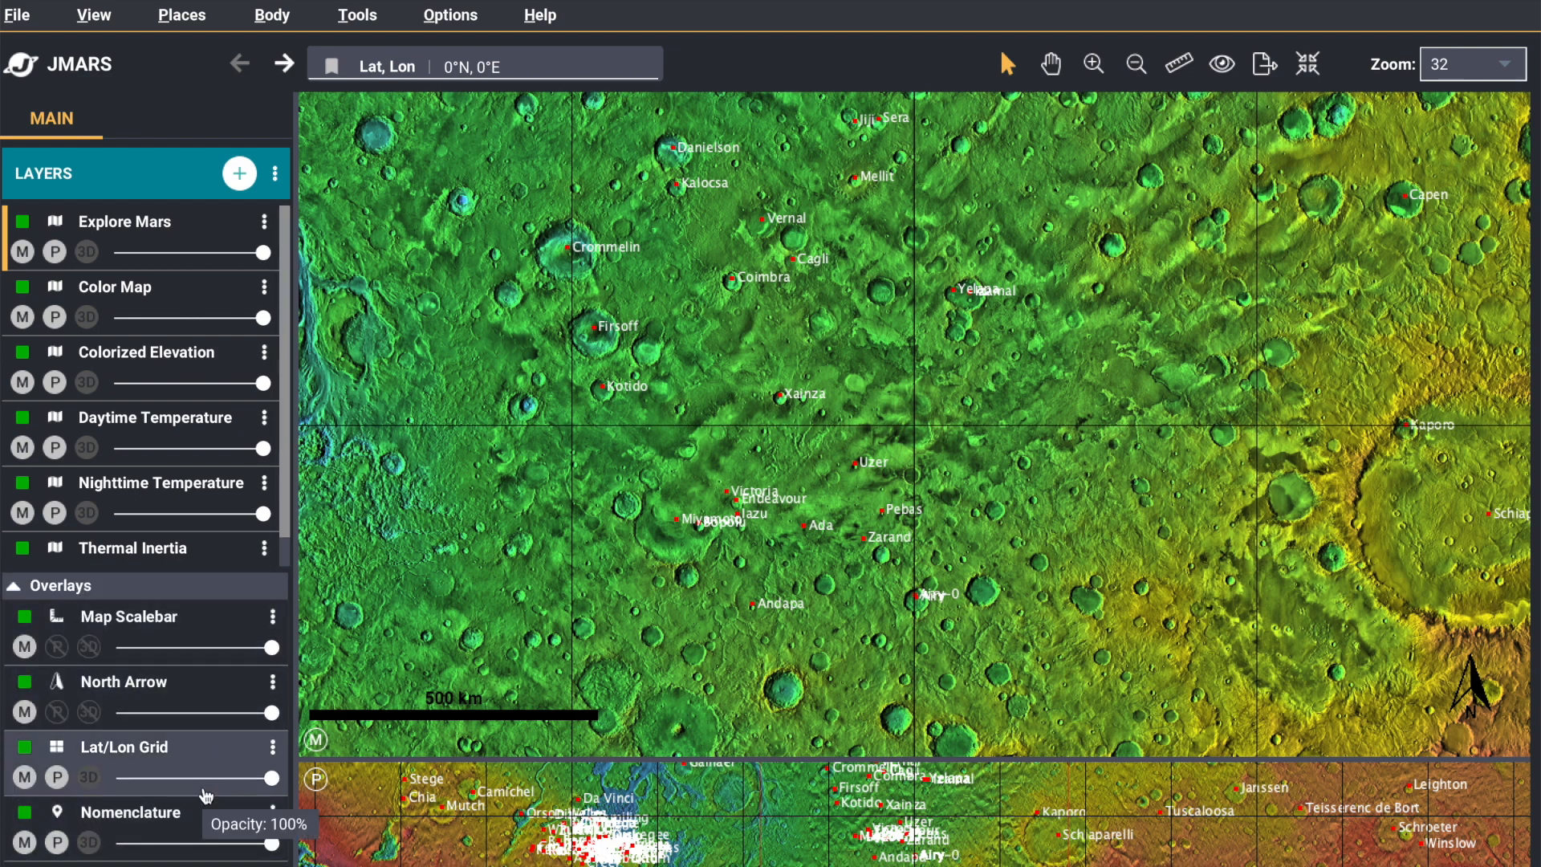
left_click(14, 590)
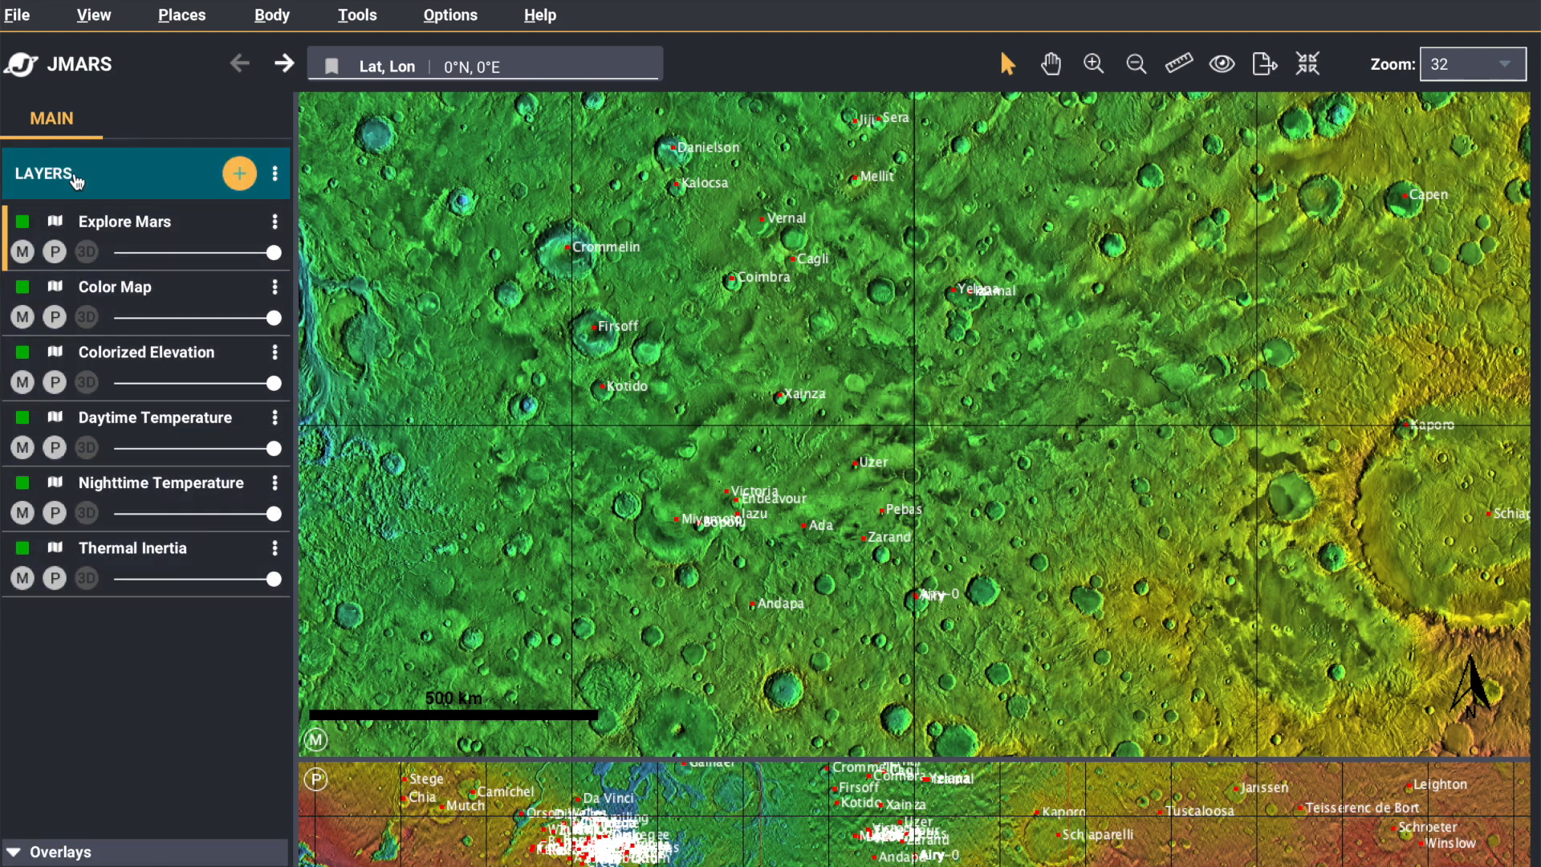
left_click(275, 228)
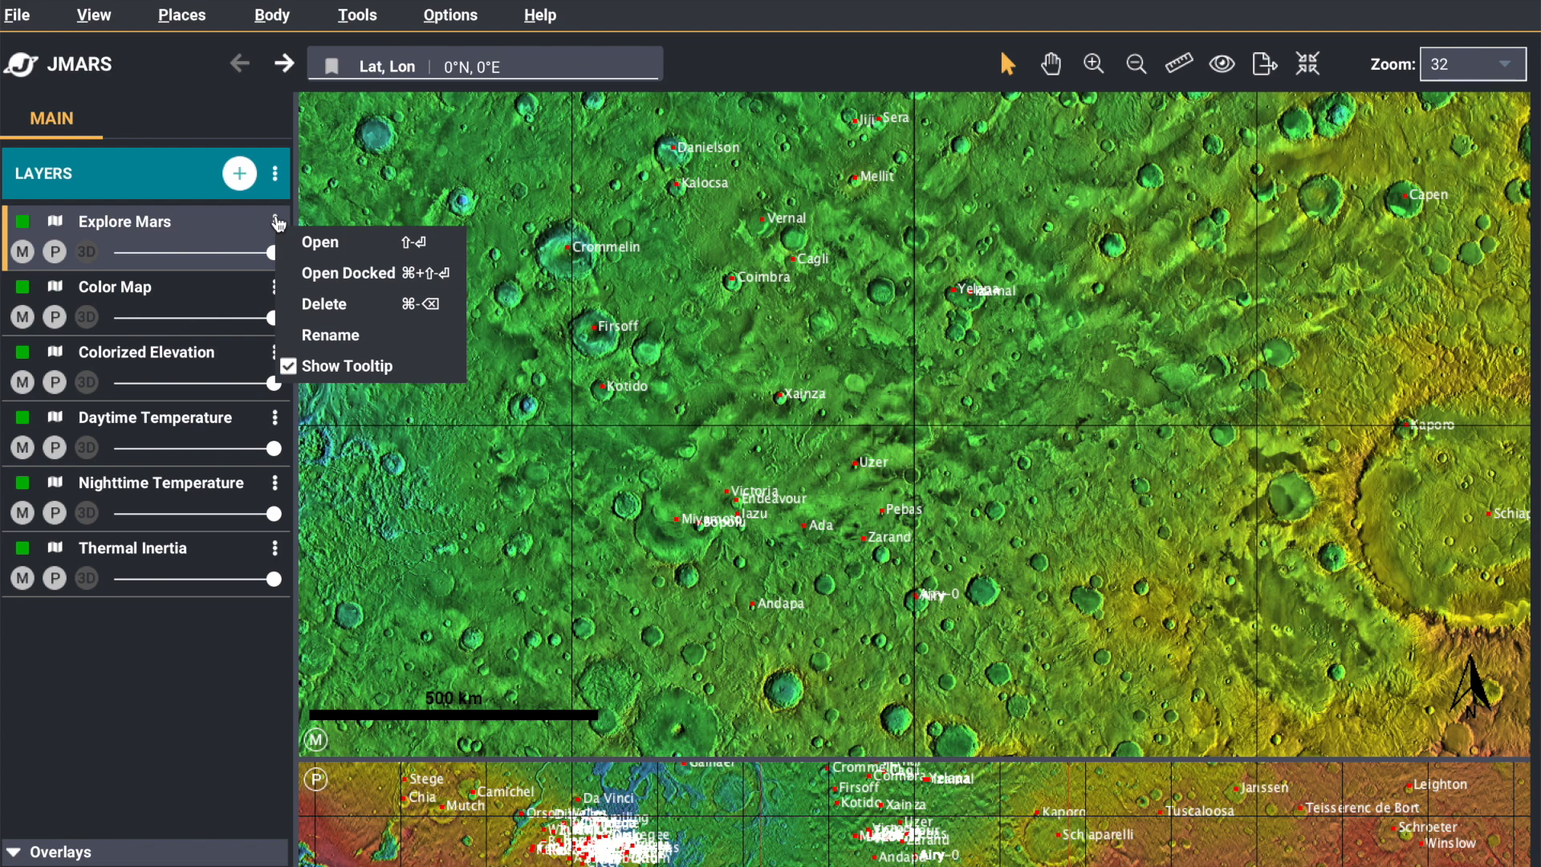
View the additional layer types and the list of favorite layers, and close the list without adding one
left_click(275, 174)
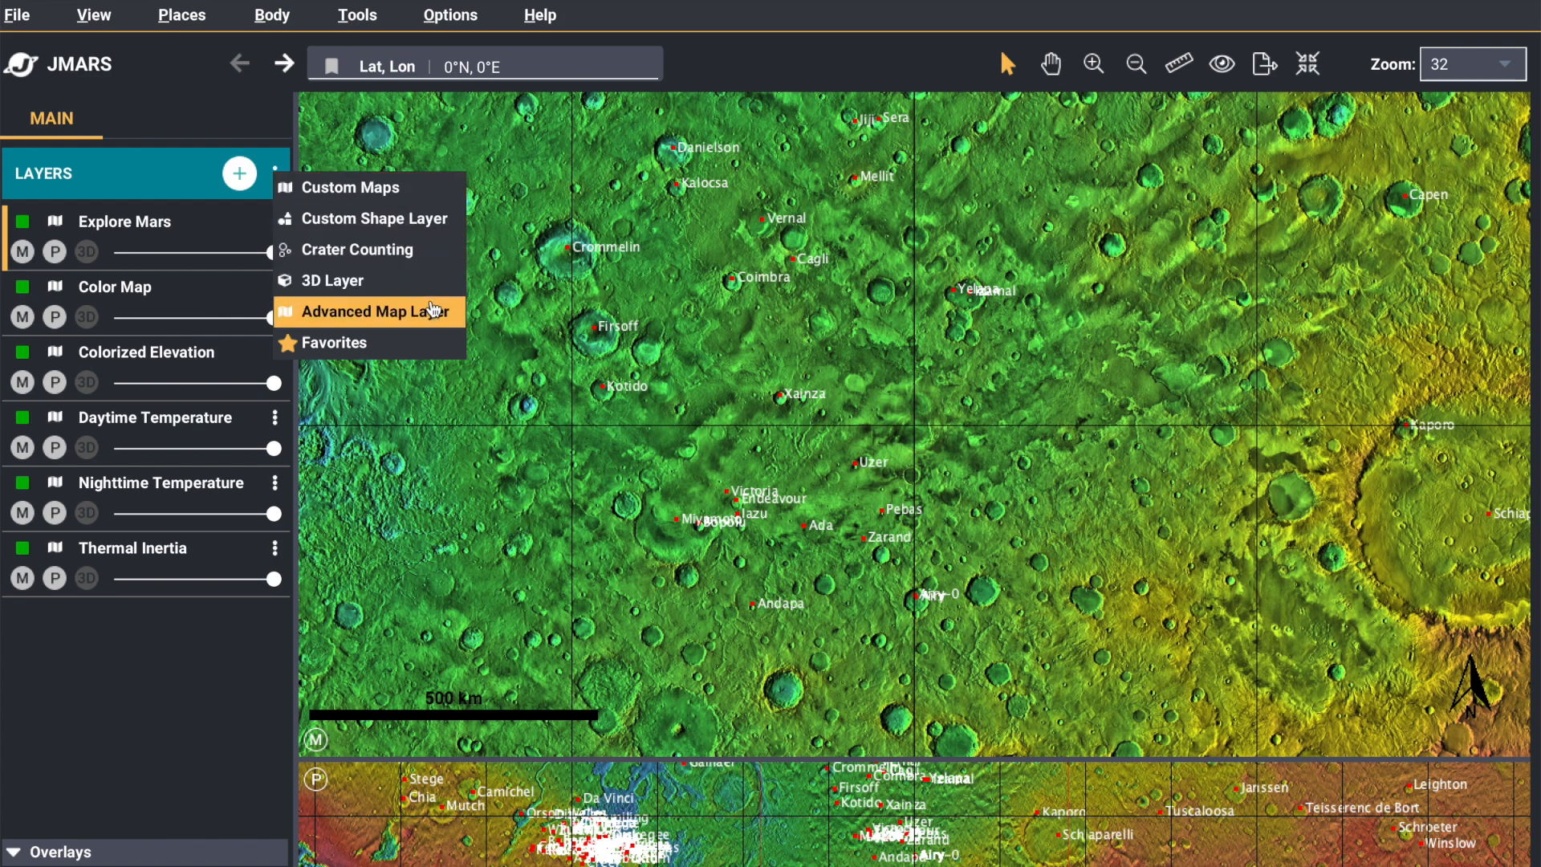
left_click(427, 344)
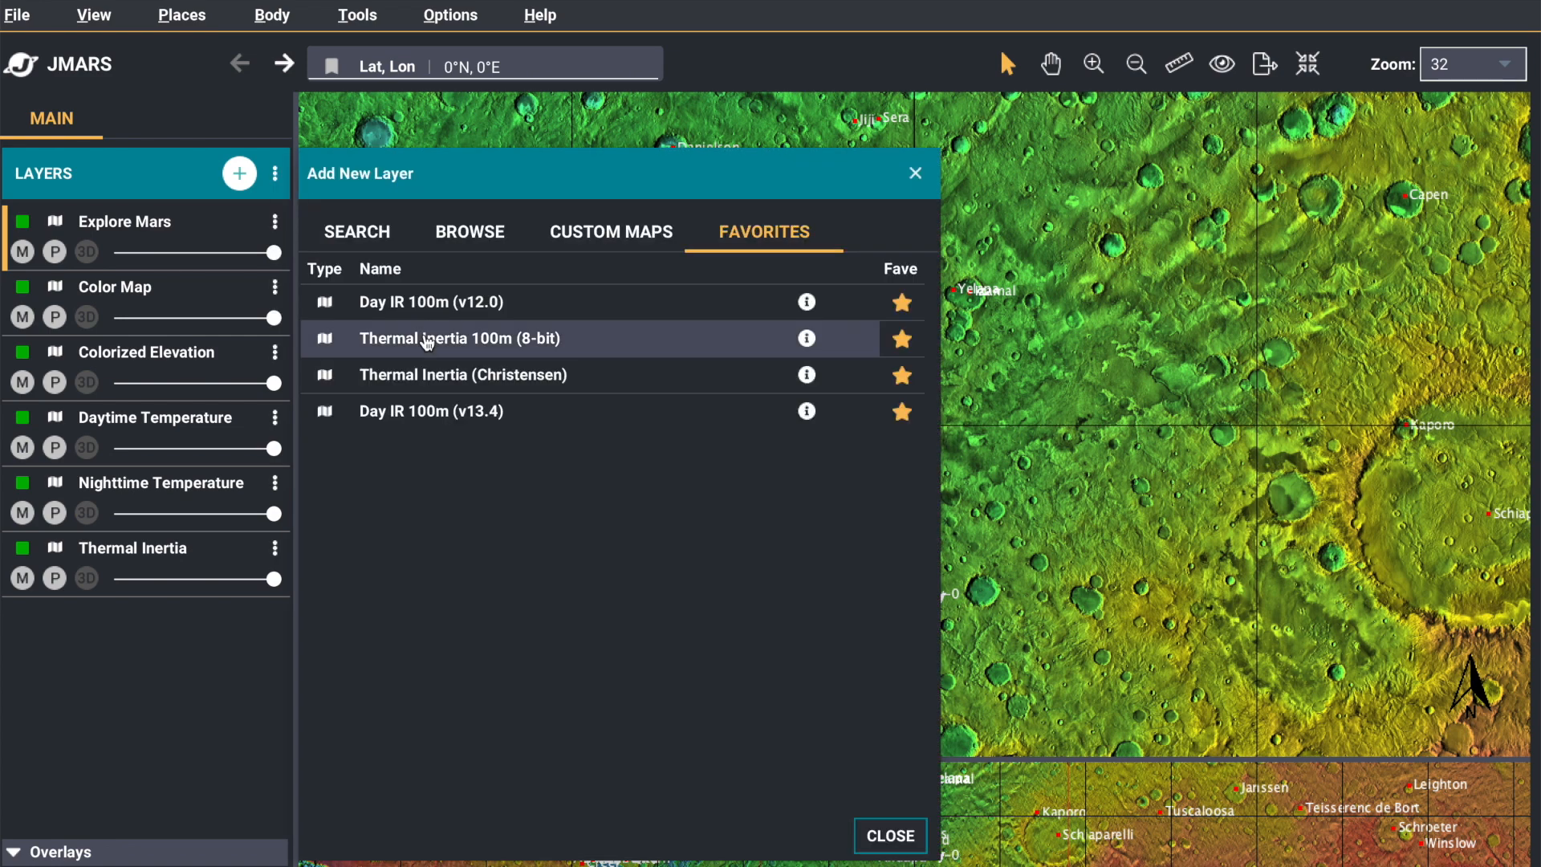
left_click(915, 173)
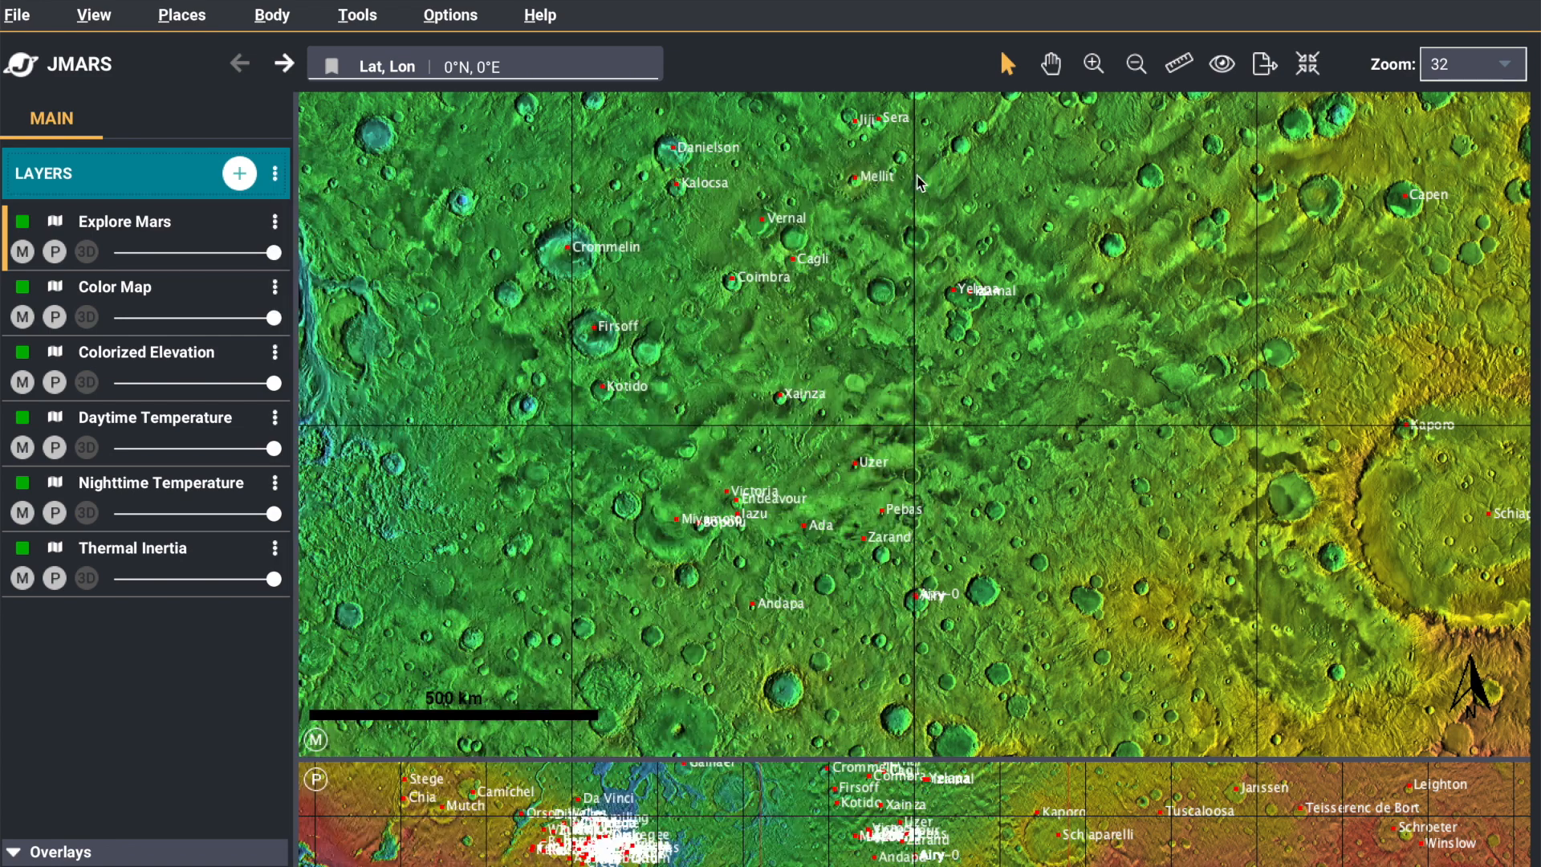
Search all available layers for "mola" and clear the search
left_click(239, 174)
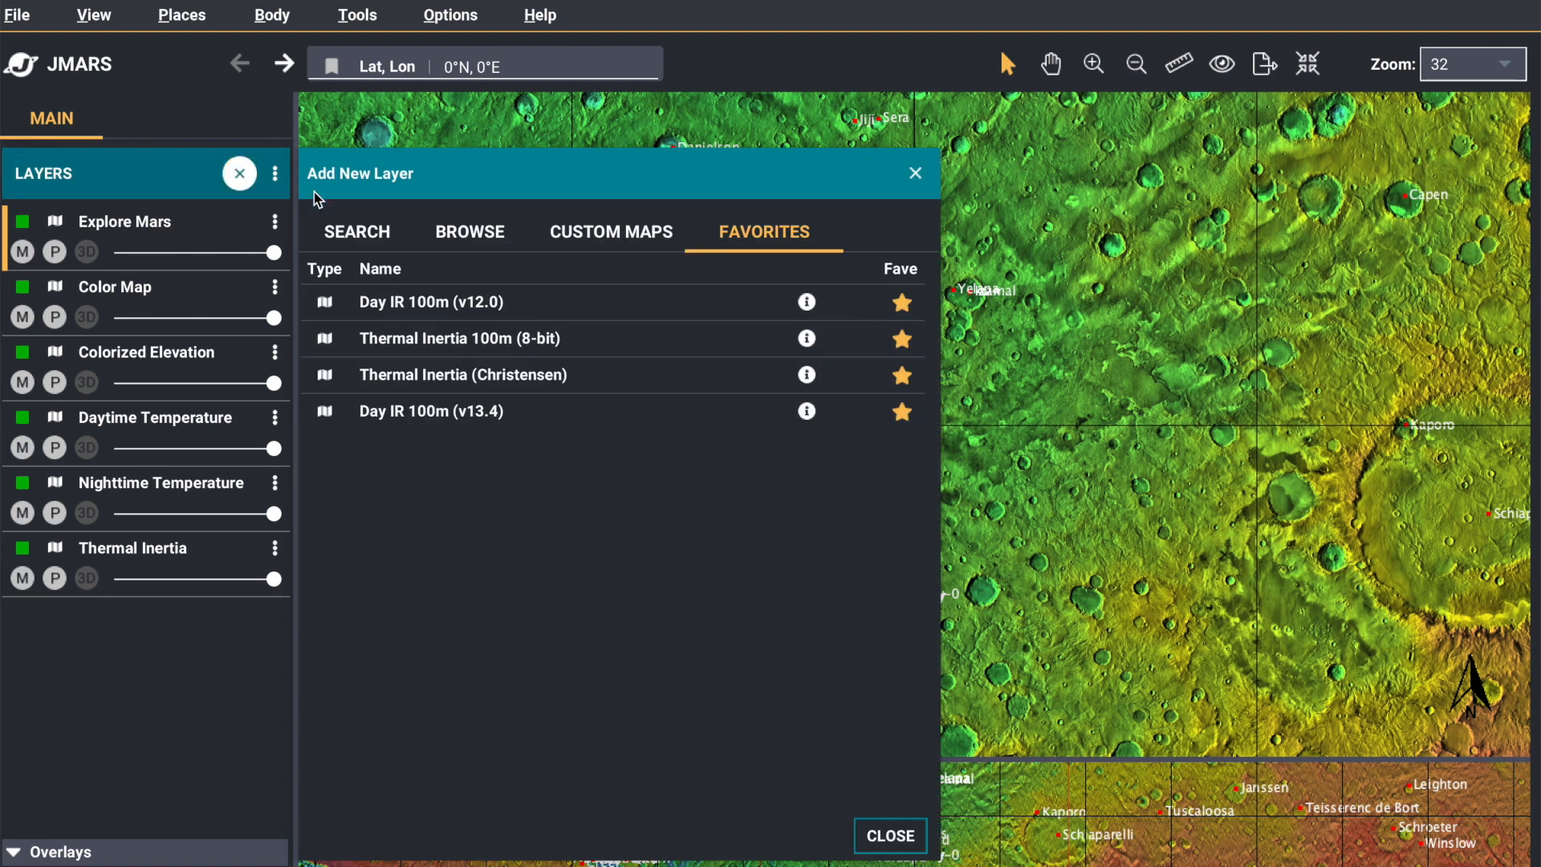
left_click(360, 239)
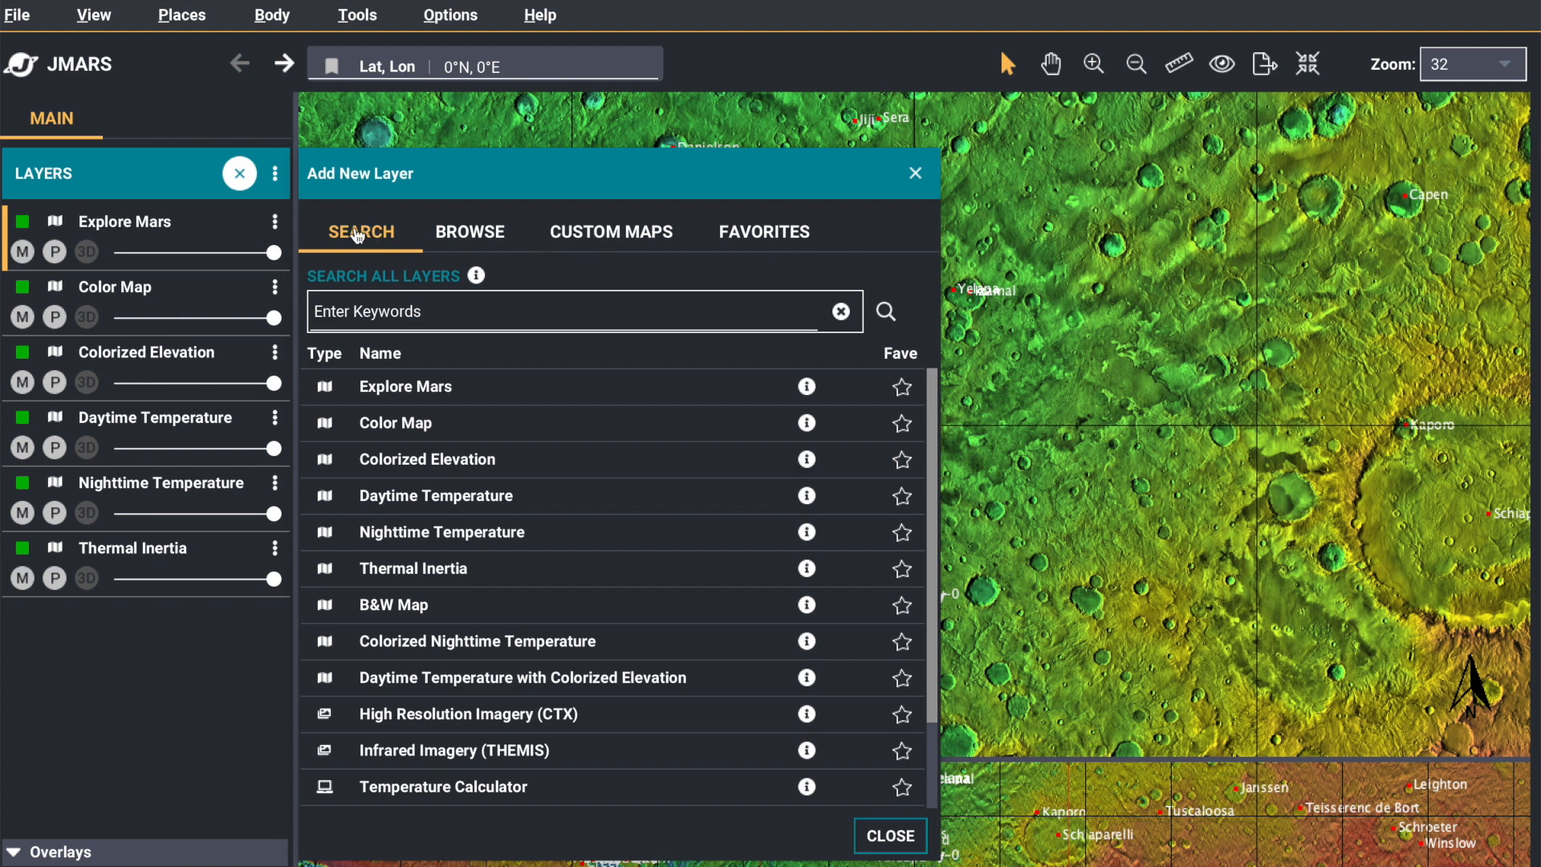
left_click(453, 320)
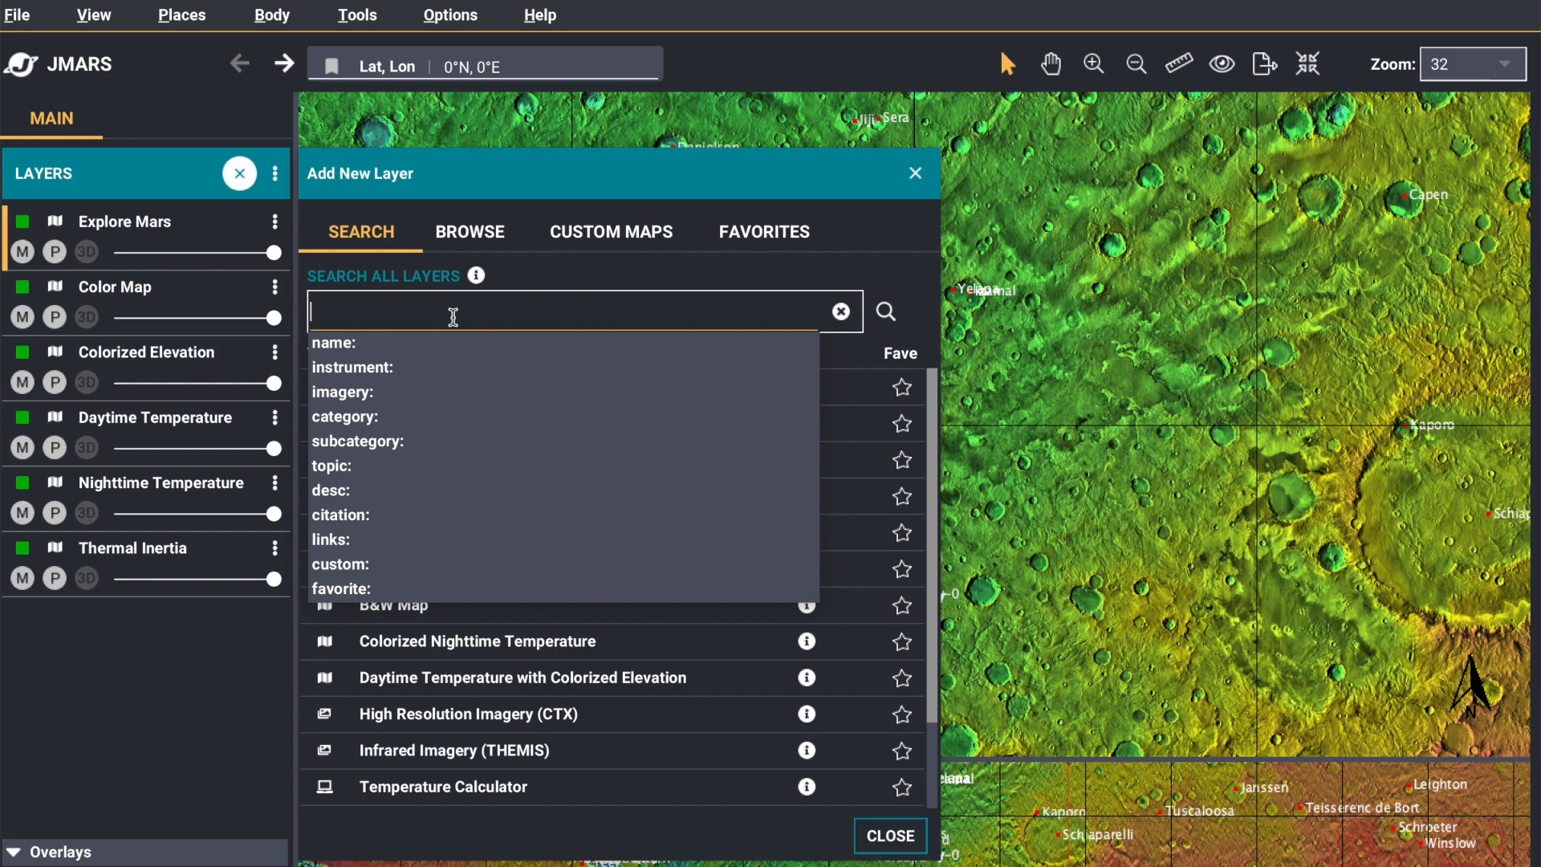
type("mola")
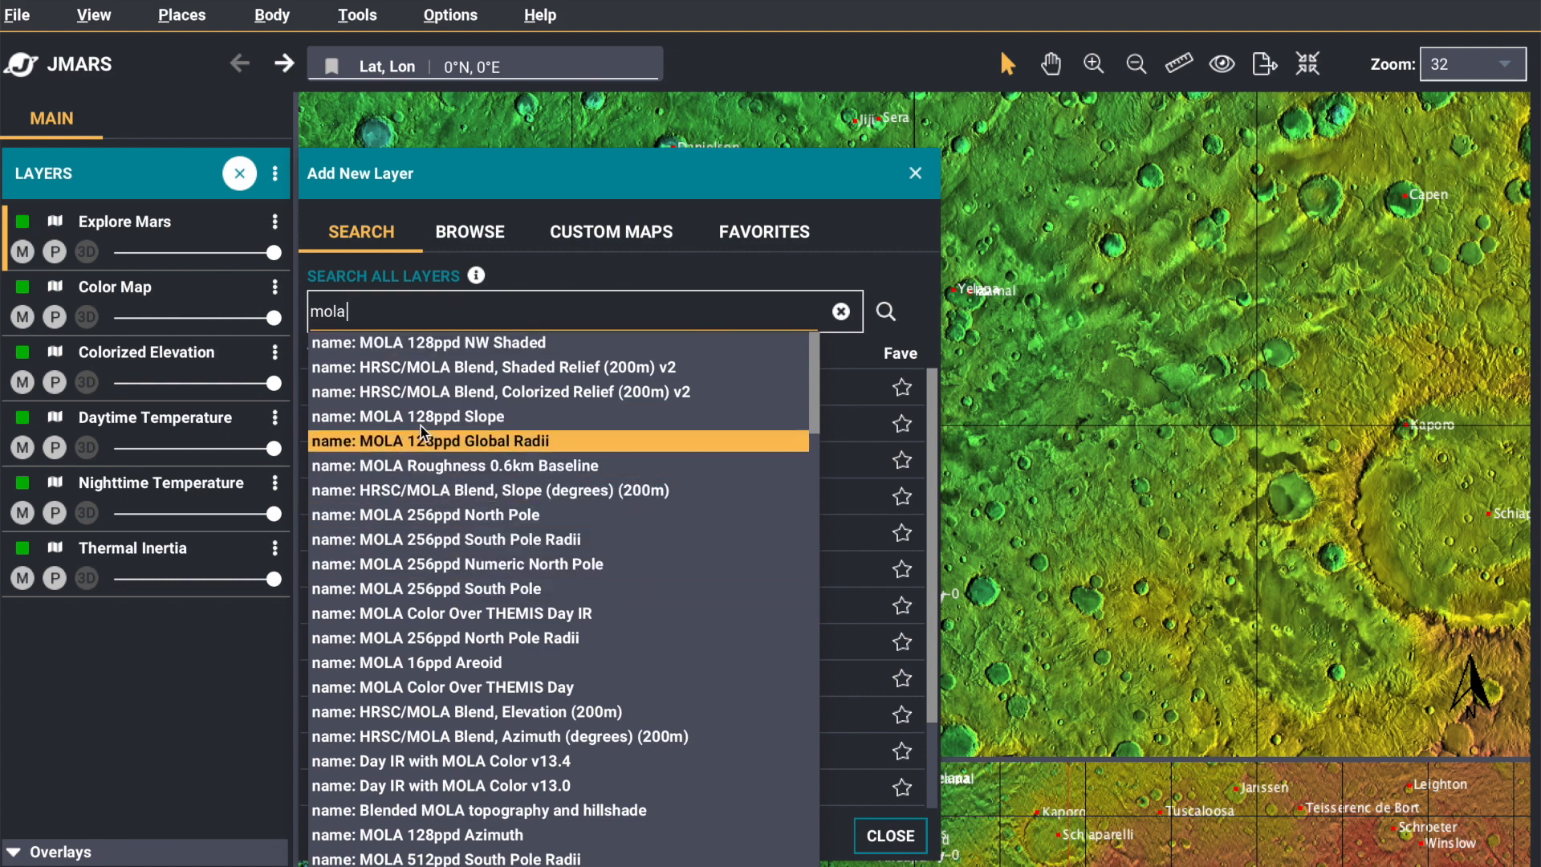
key("ctrl+a")
key("BackSpace")
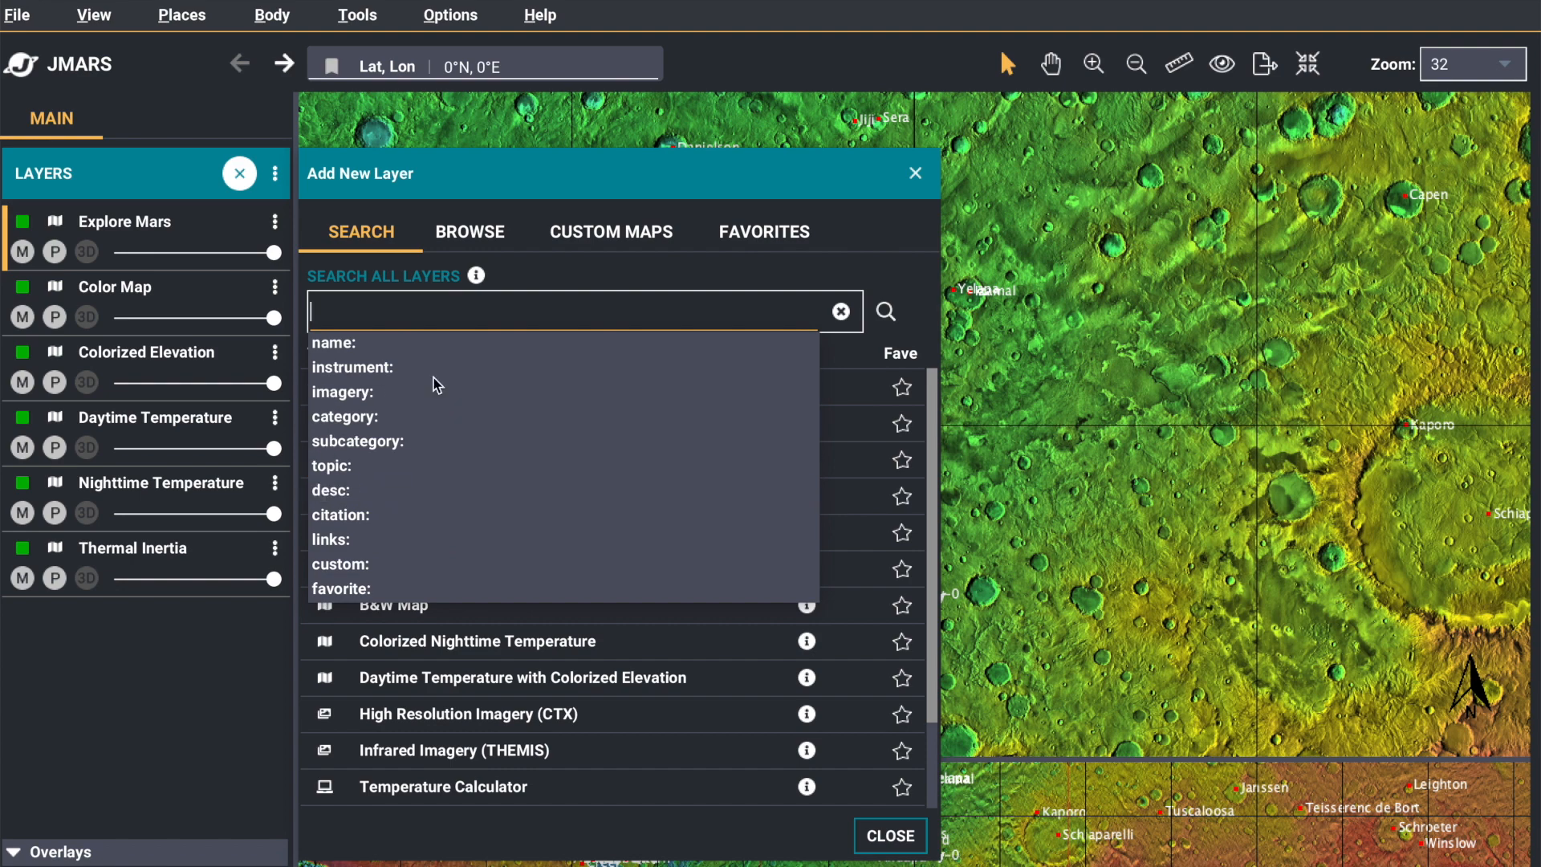
Search the available layers by name for "themis" and reset the search
left_click(438, 342)
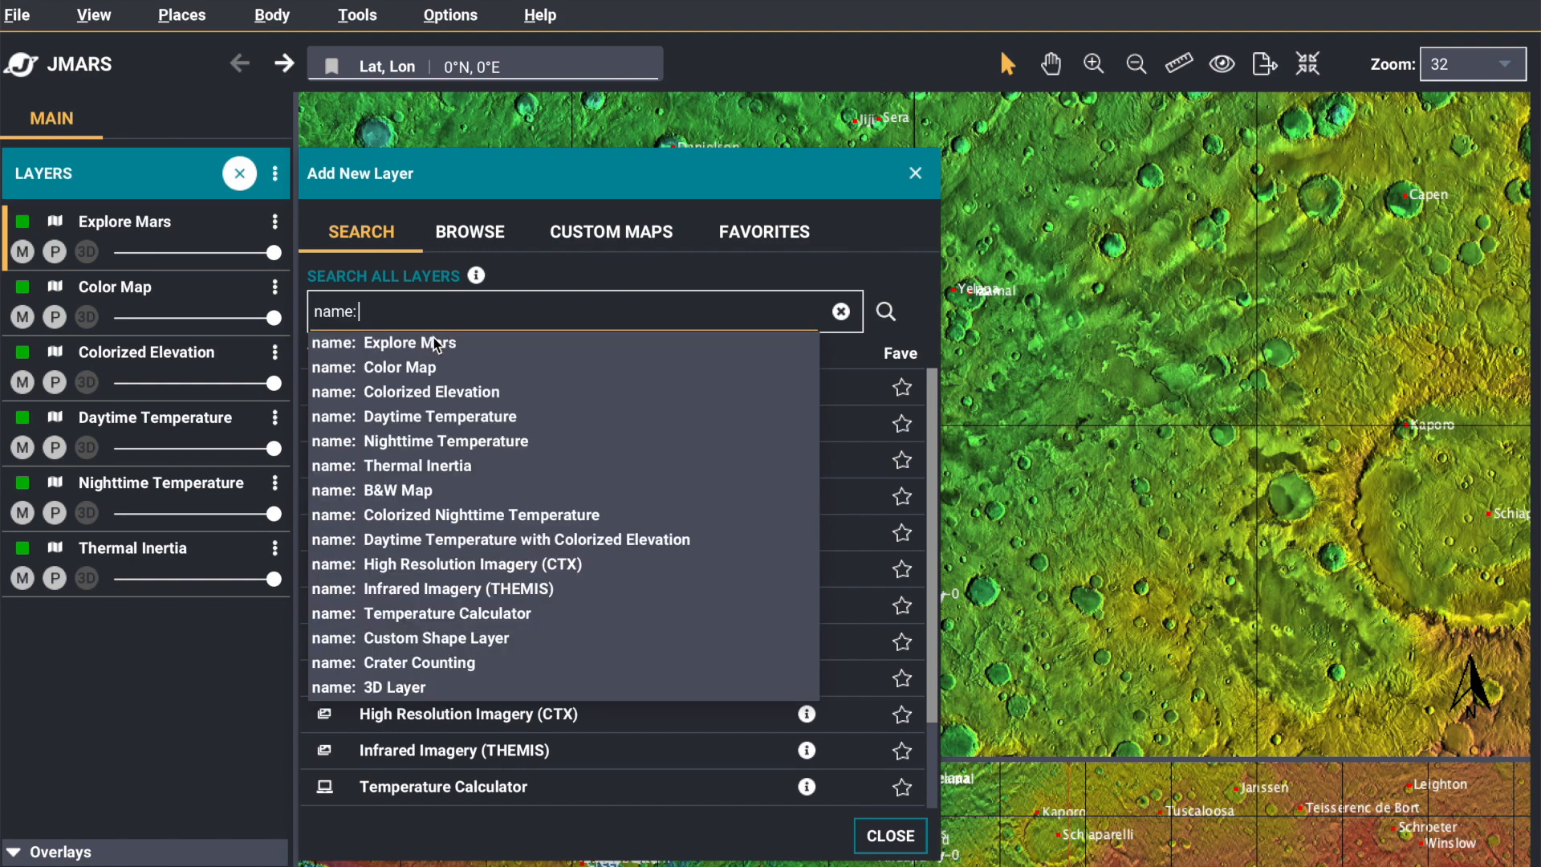
type("themis")
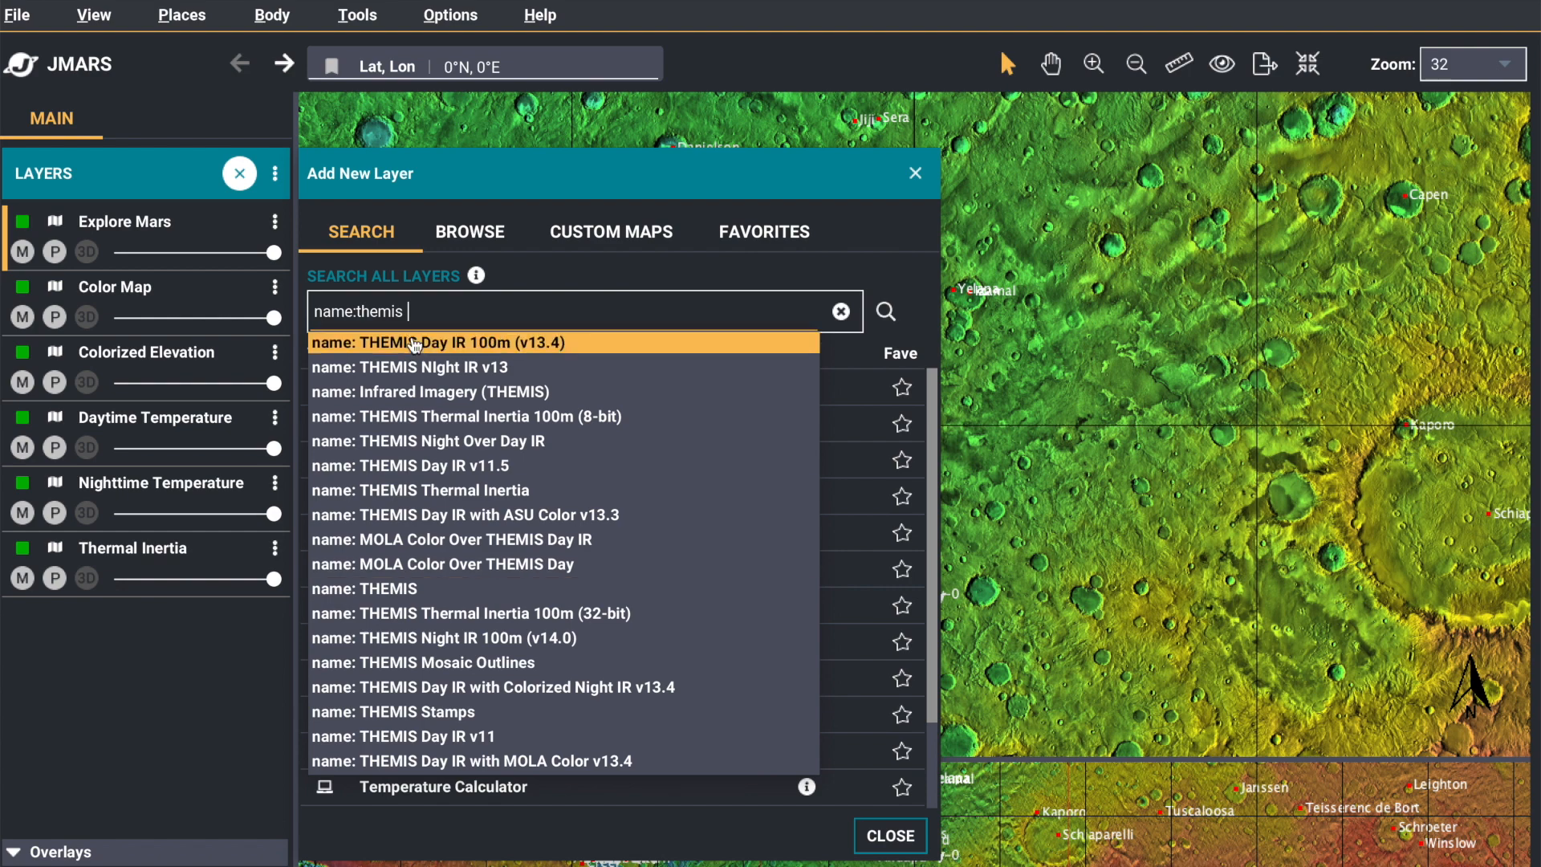
left_click(840, 313)
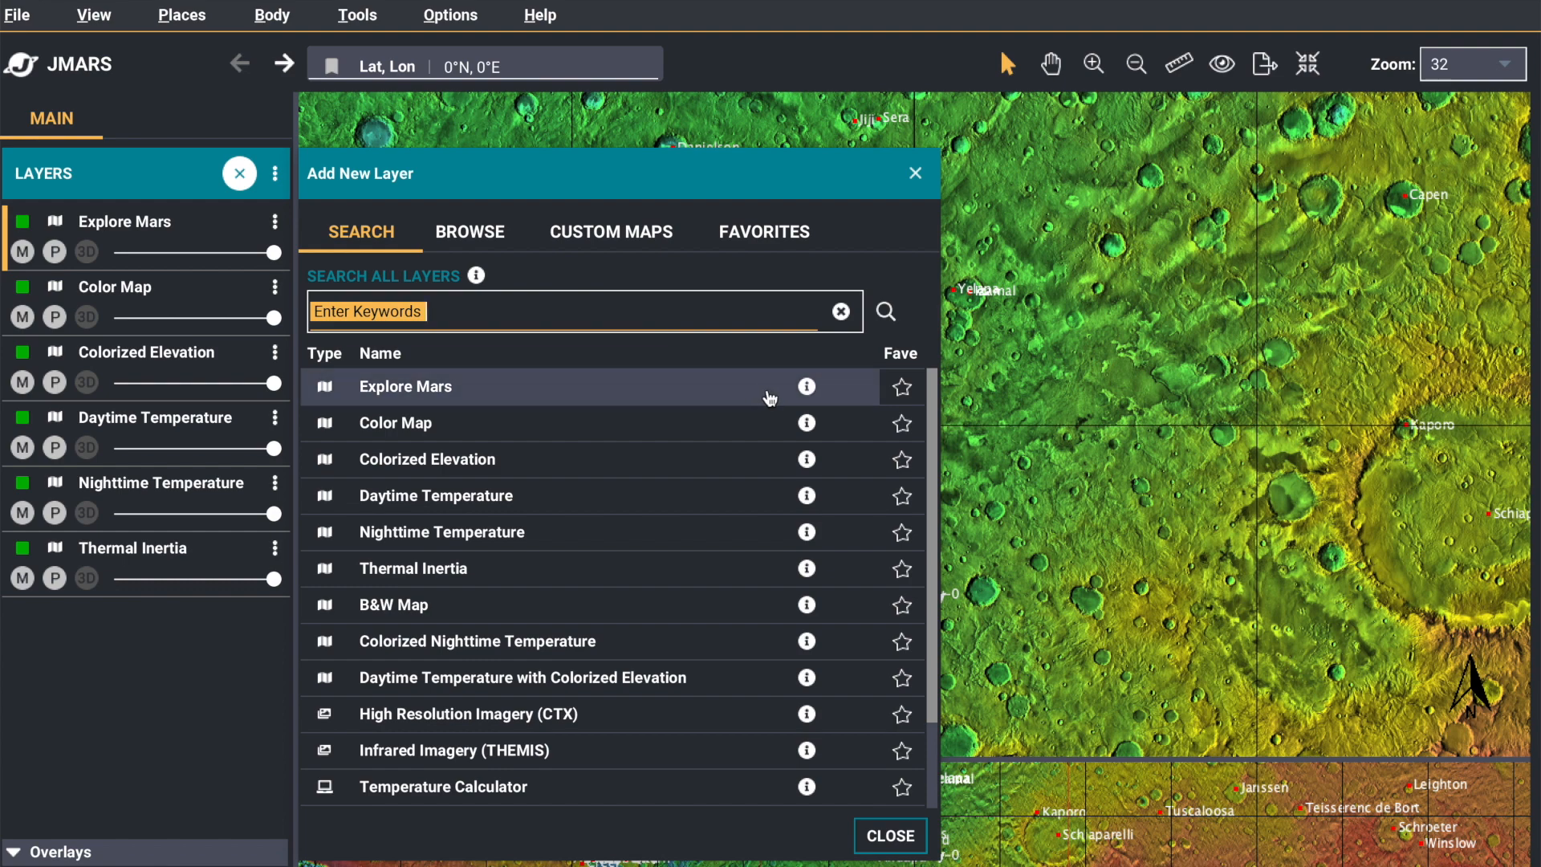
Mark the Explore Mars layer as a favorite and check the list of favorite layers
mouse_move(807, 390)
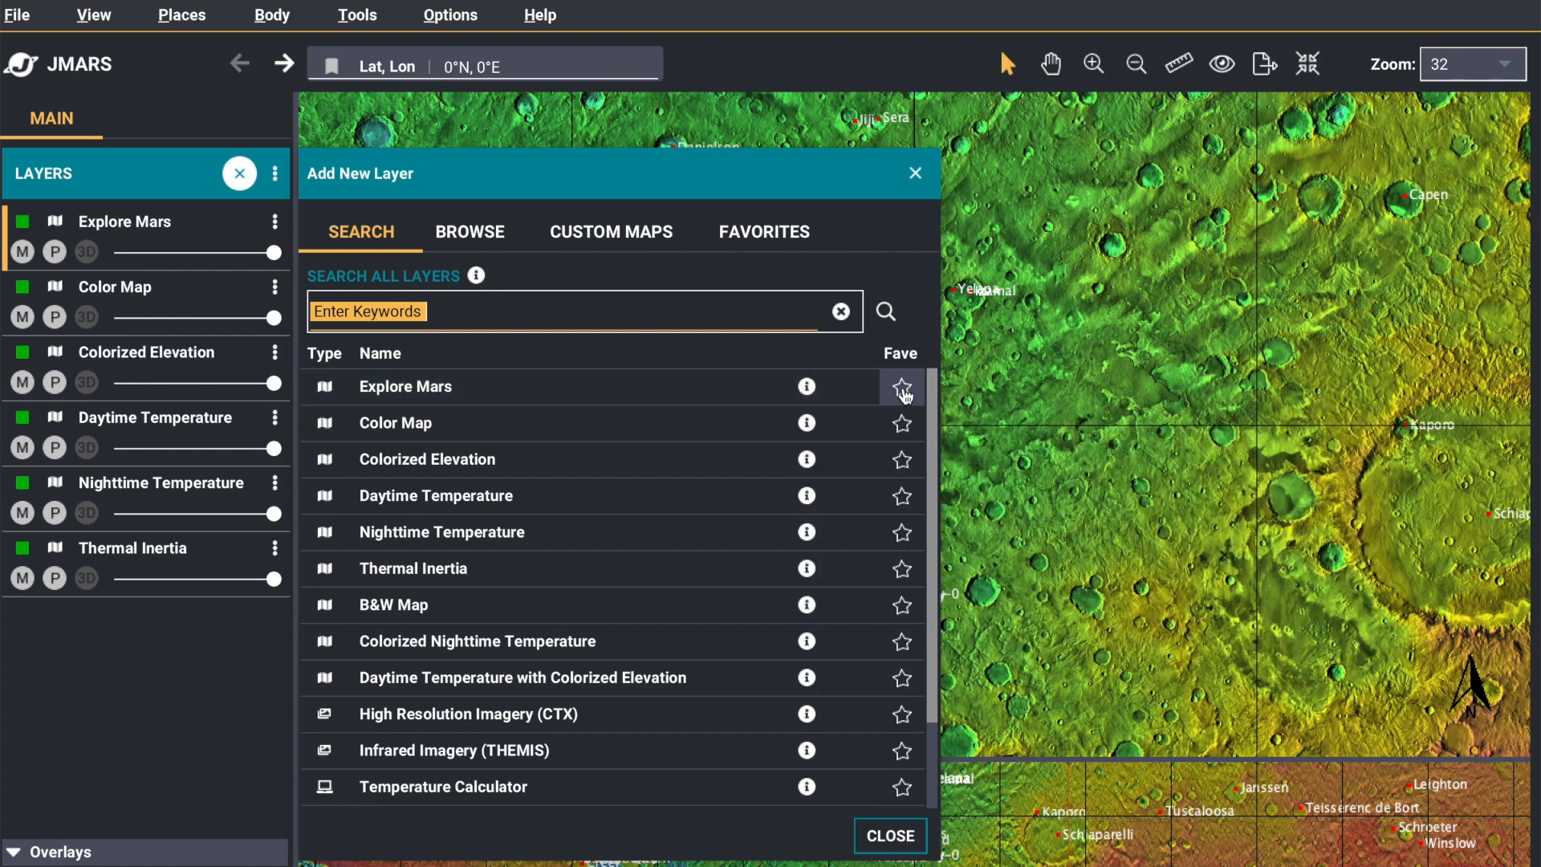
left_click(903, 388)
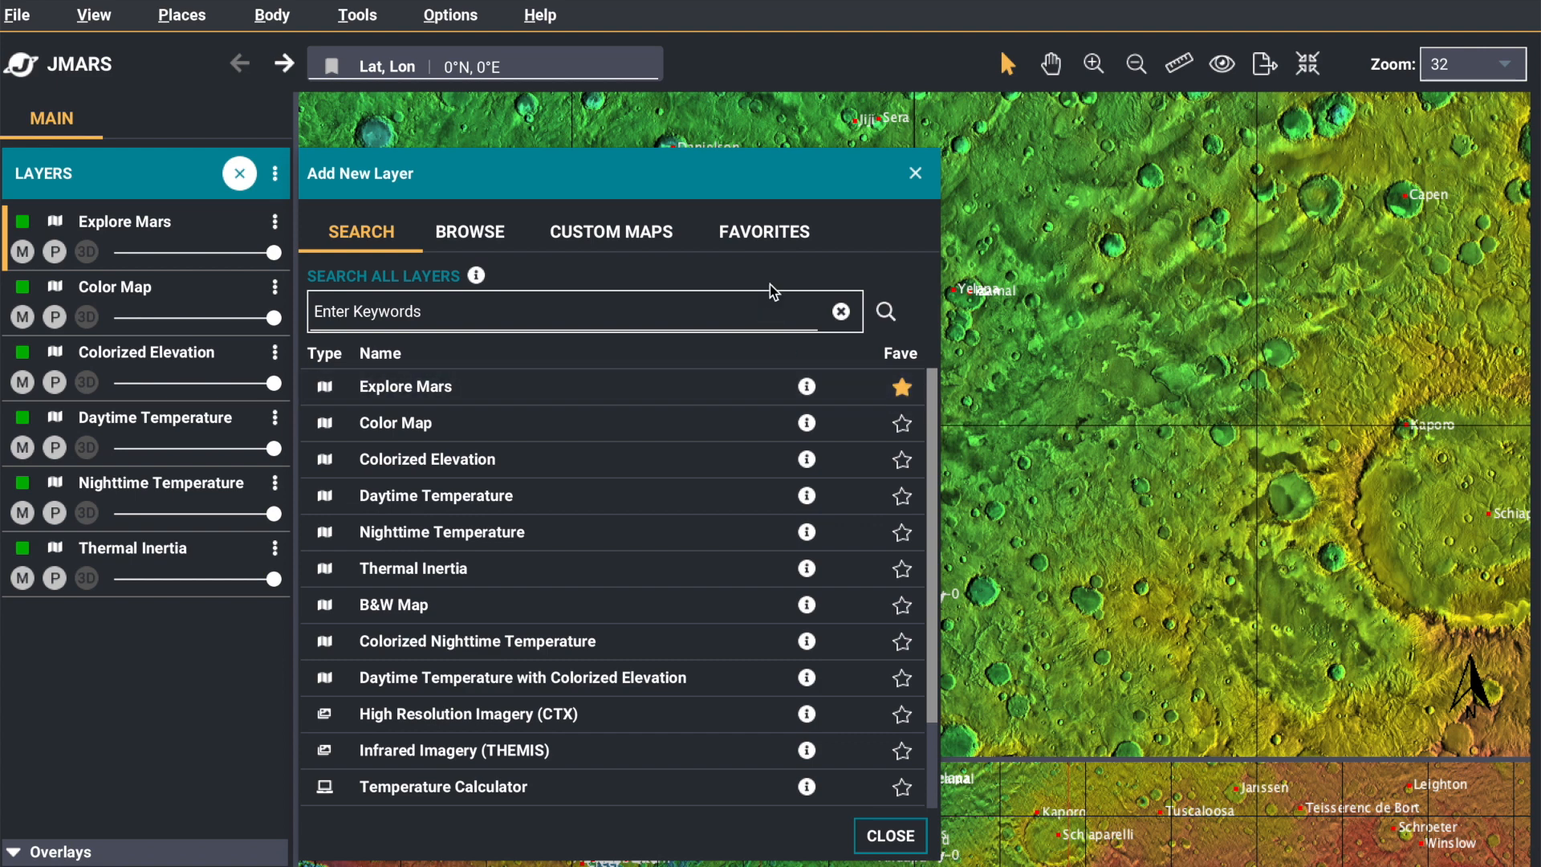
left_click(766, 235)
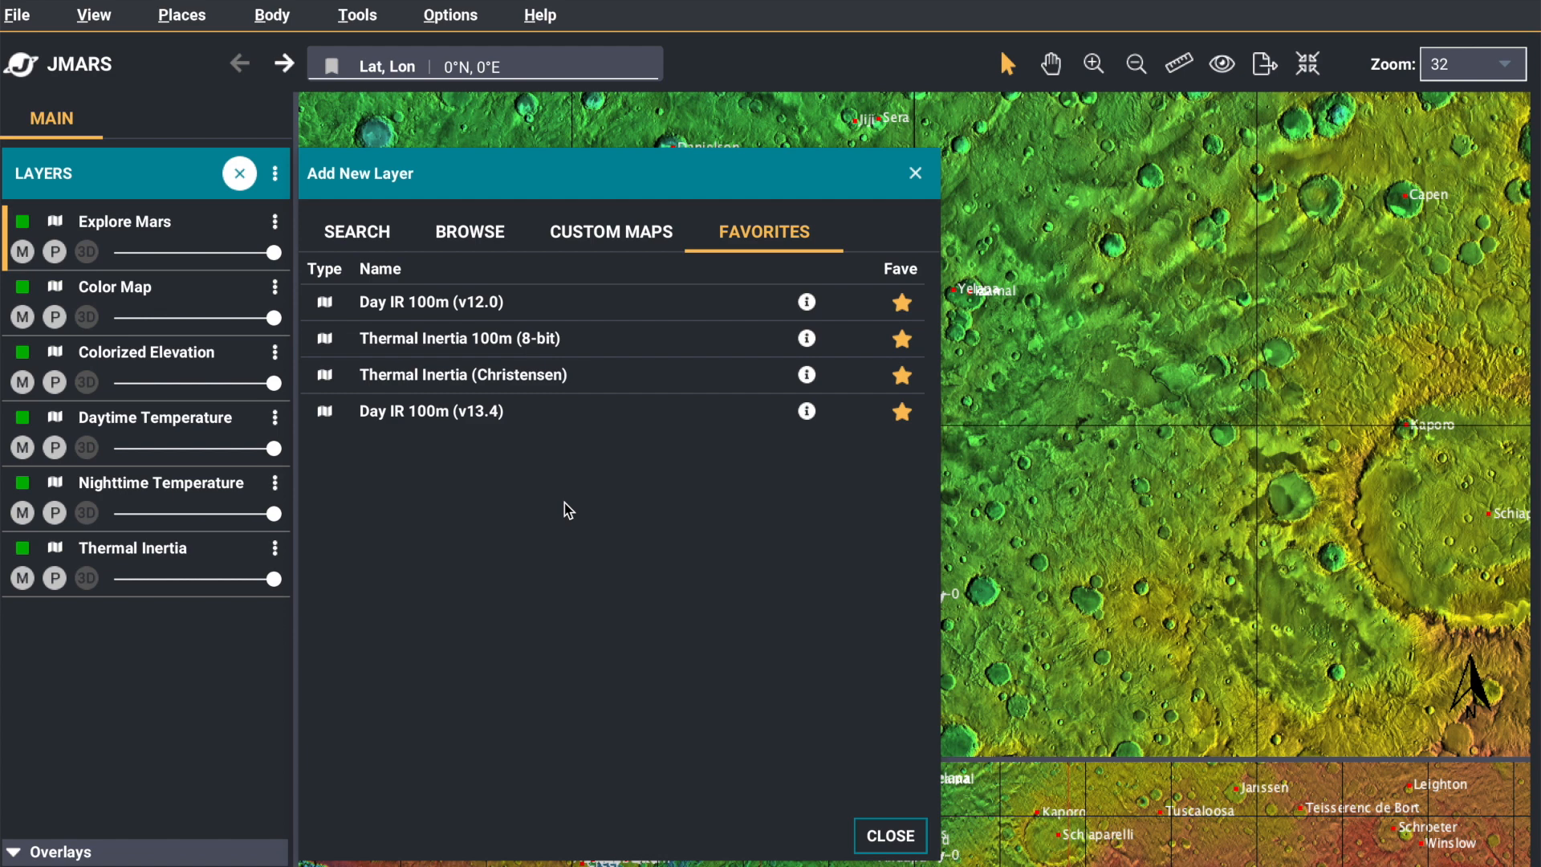
Browse the available layers by category, viewing the category choices and keeping Home
left_click(490, 236)
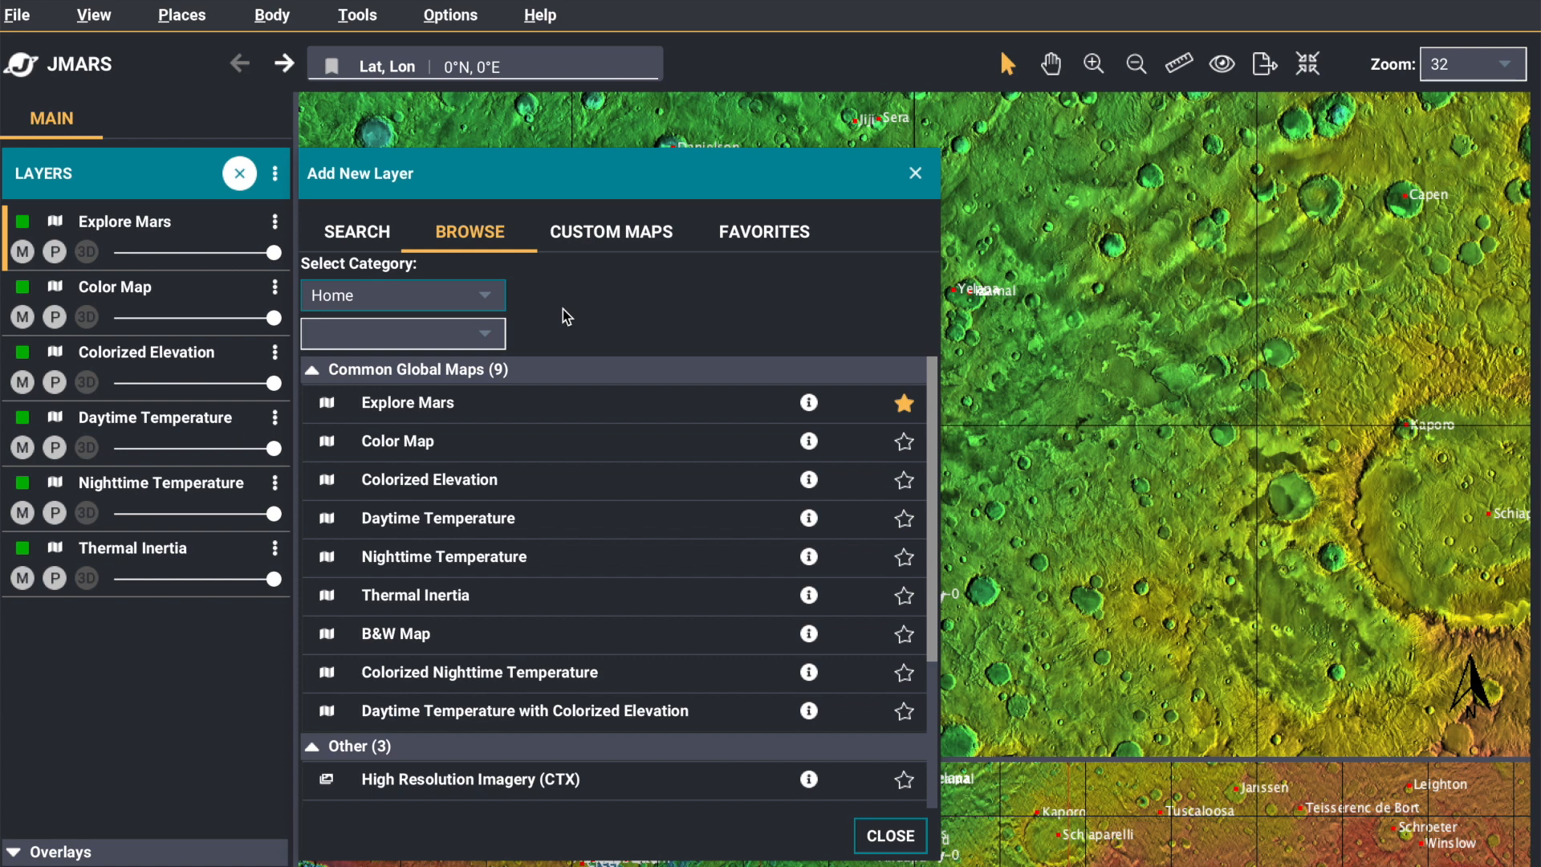
left_click(484, 297)
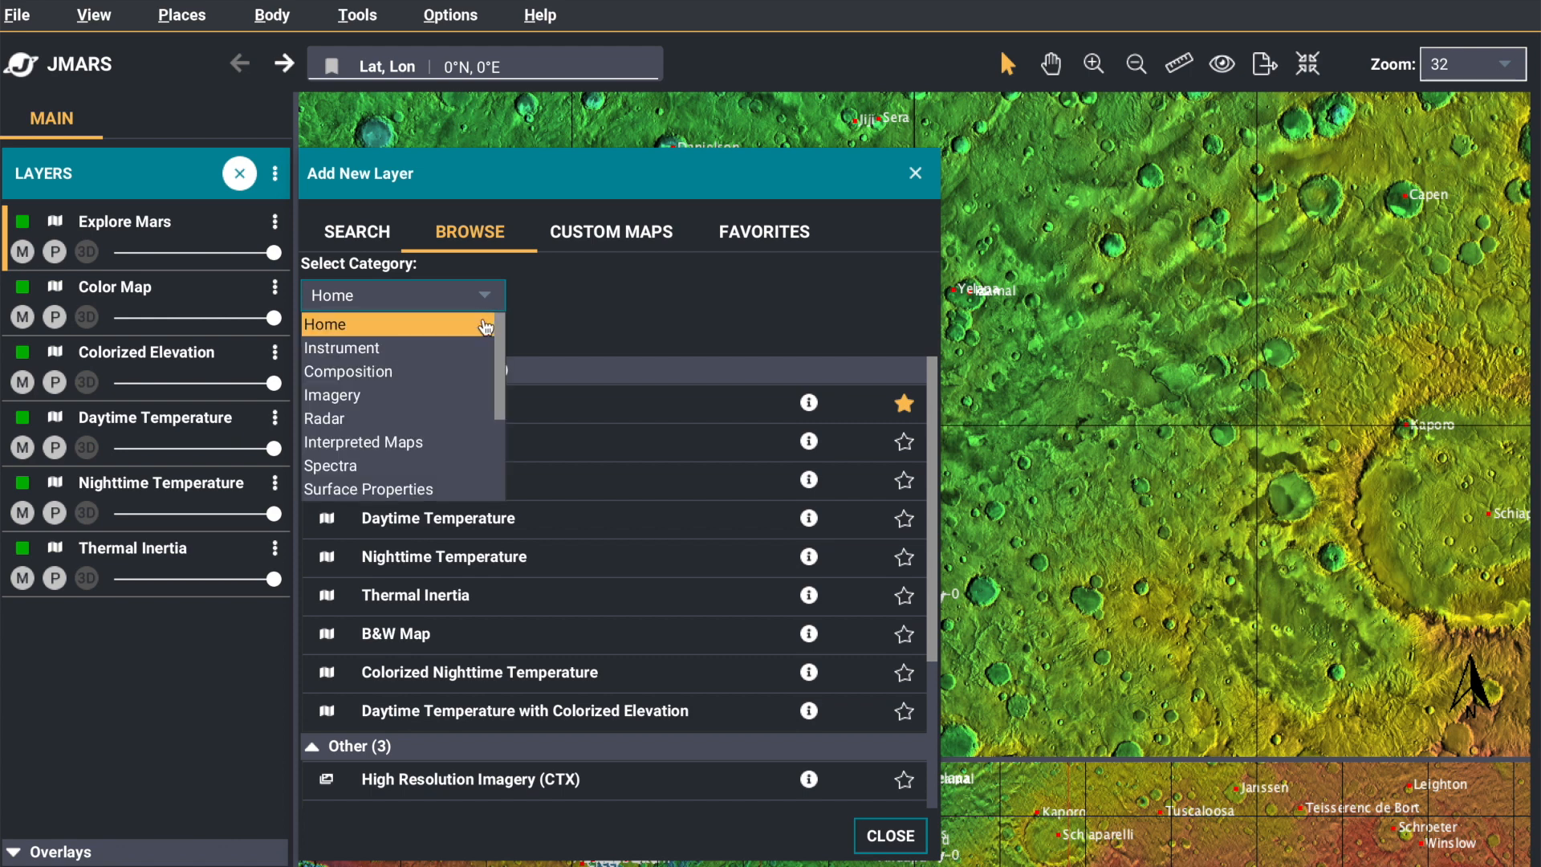
left_click(487, 325)
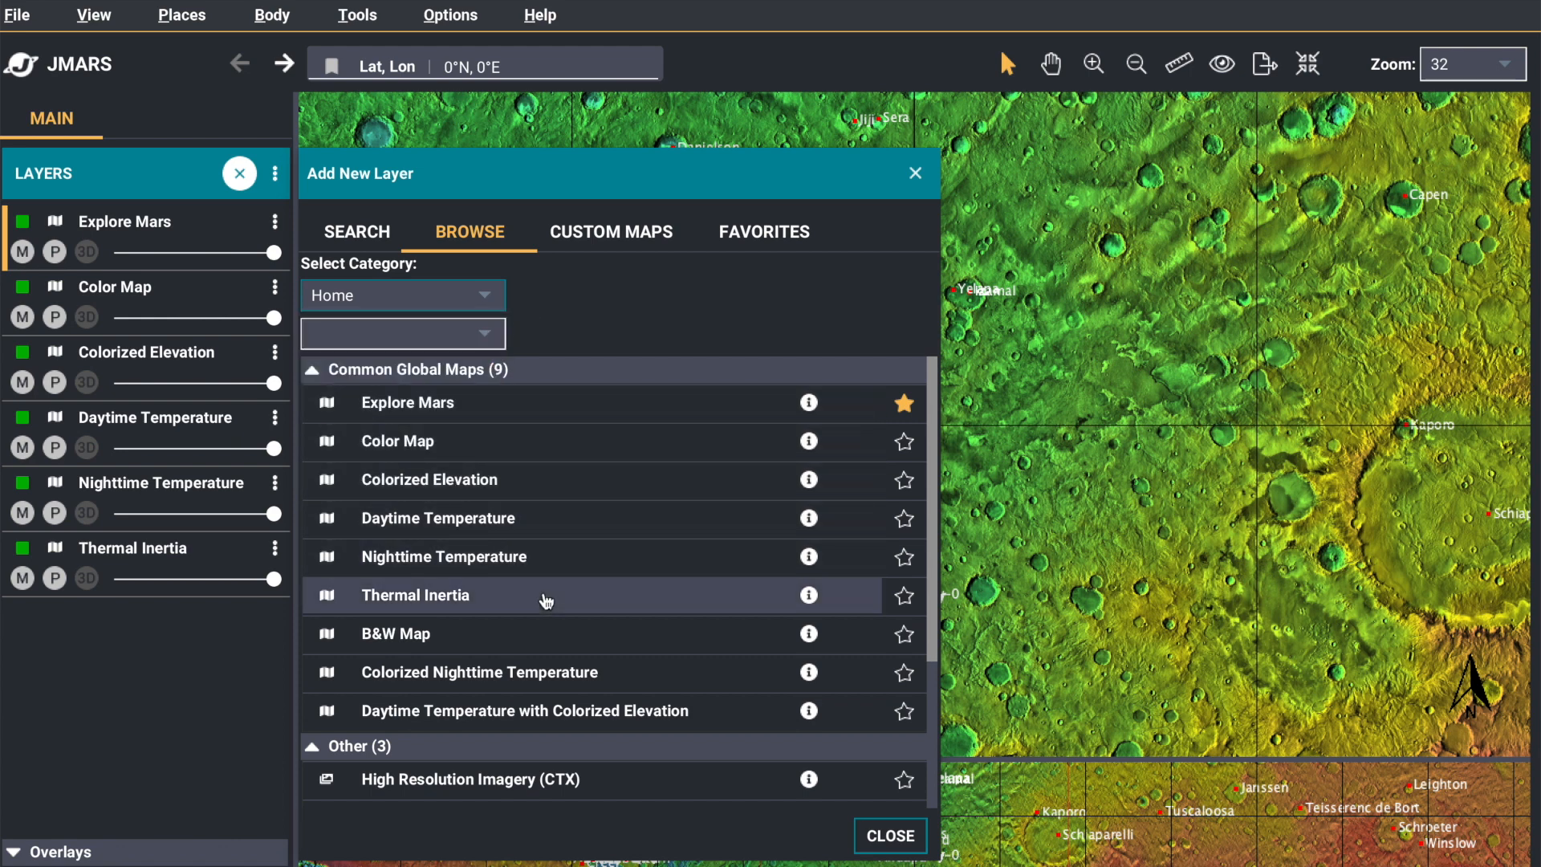
Mark the custom map gloablcd2.gif as a favorite, check the favorite layers, and close the Add New Layer dialog
left_click(628, 243)
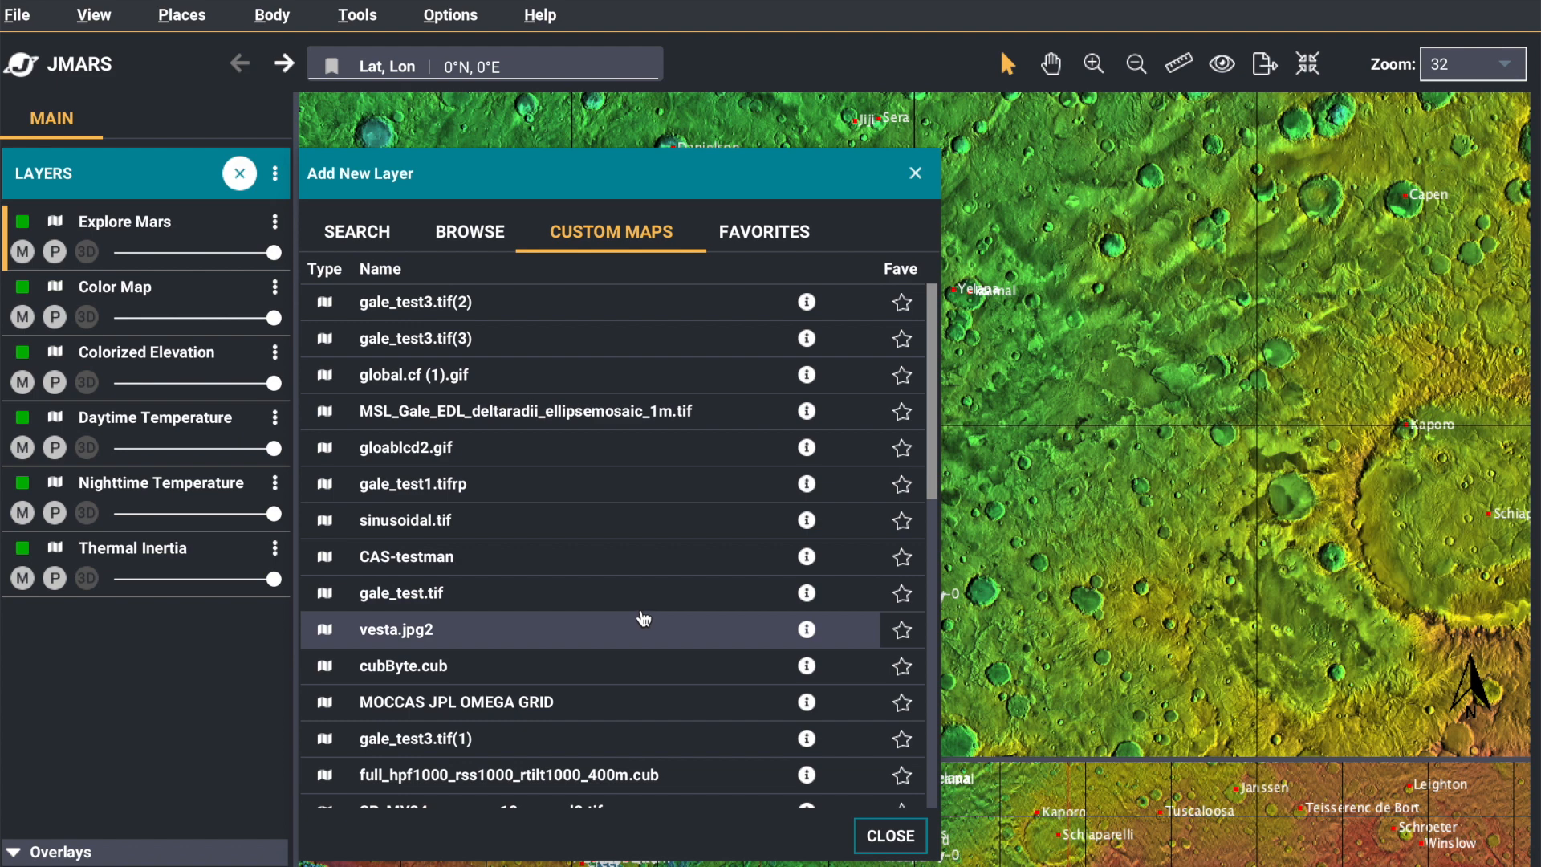
left_click(899, 450)
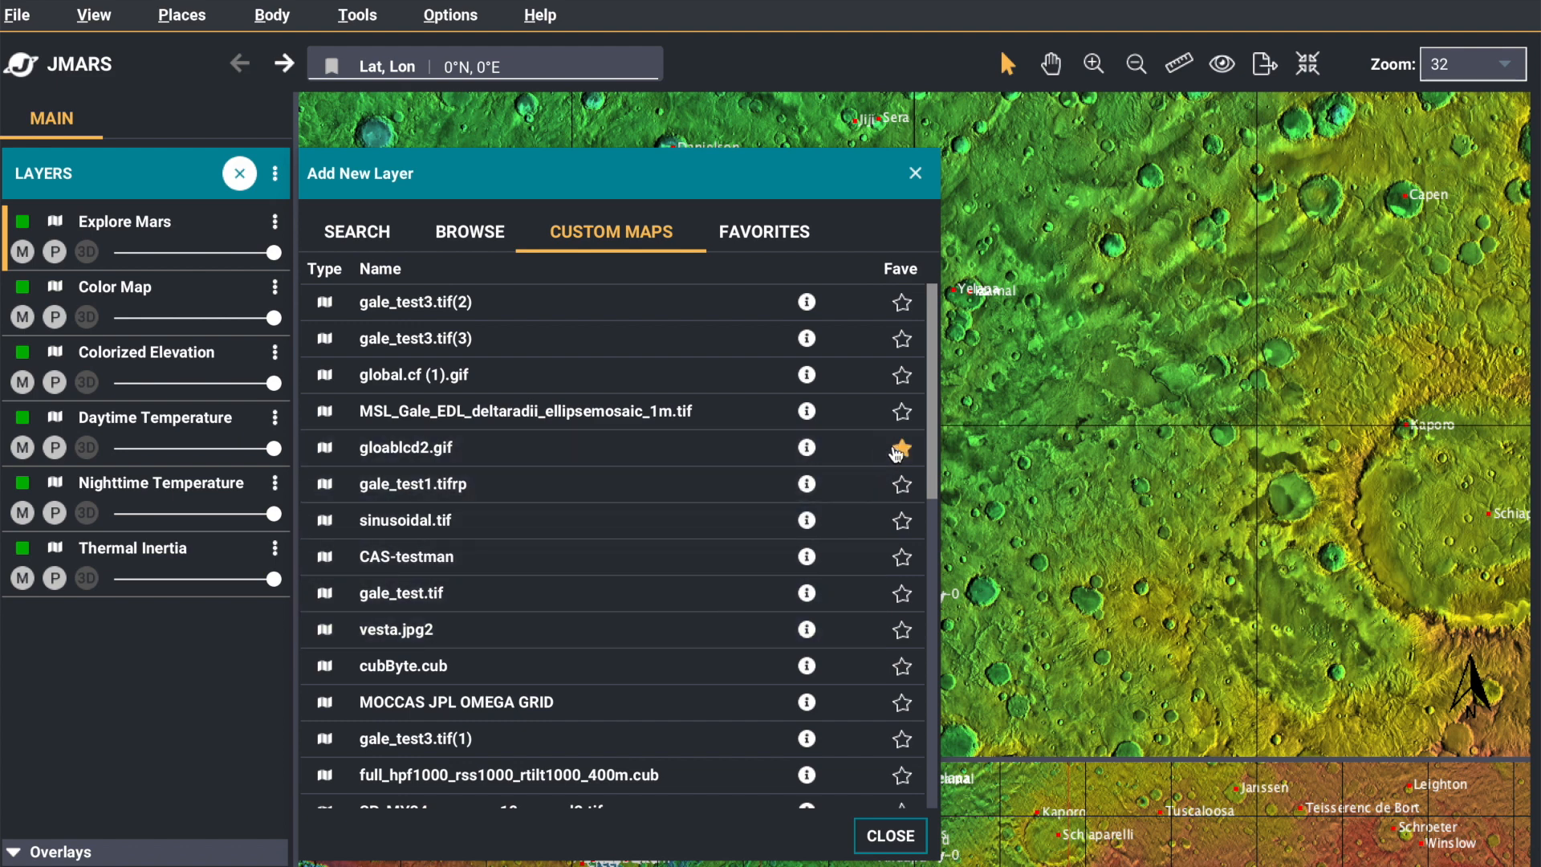
left_click(798, 249)
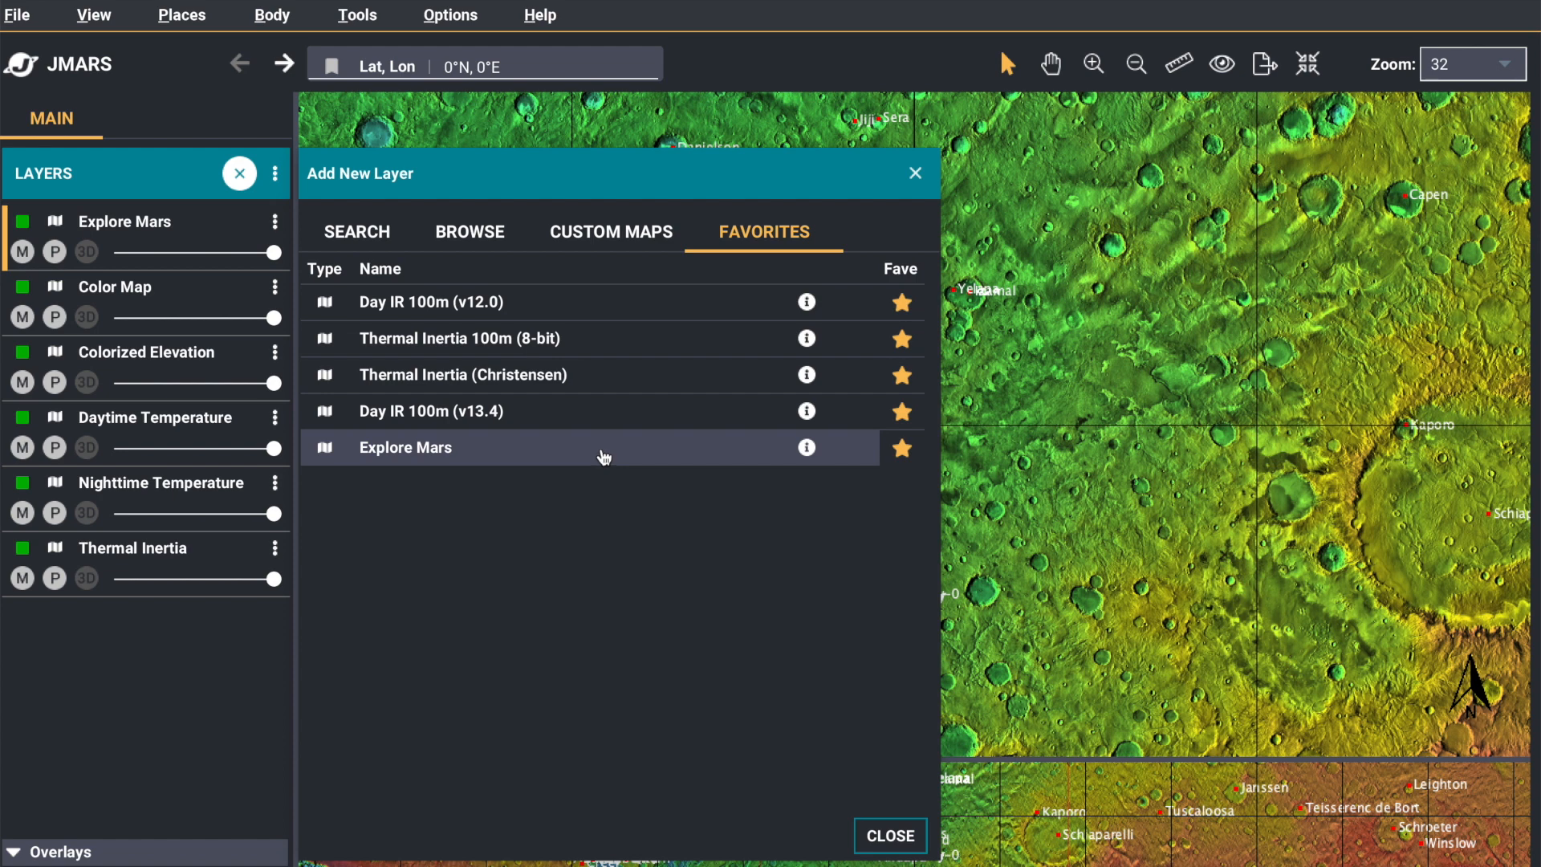
left_click(915, 173)
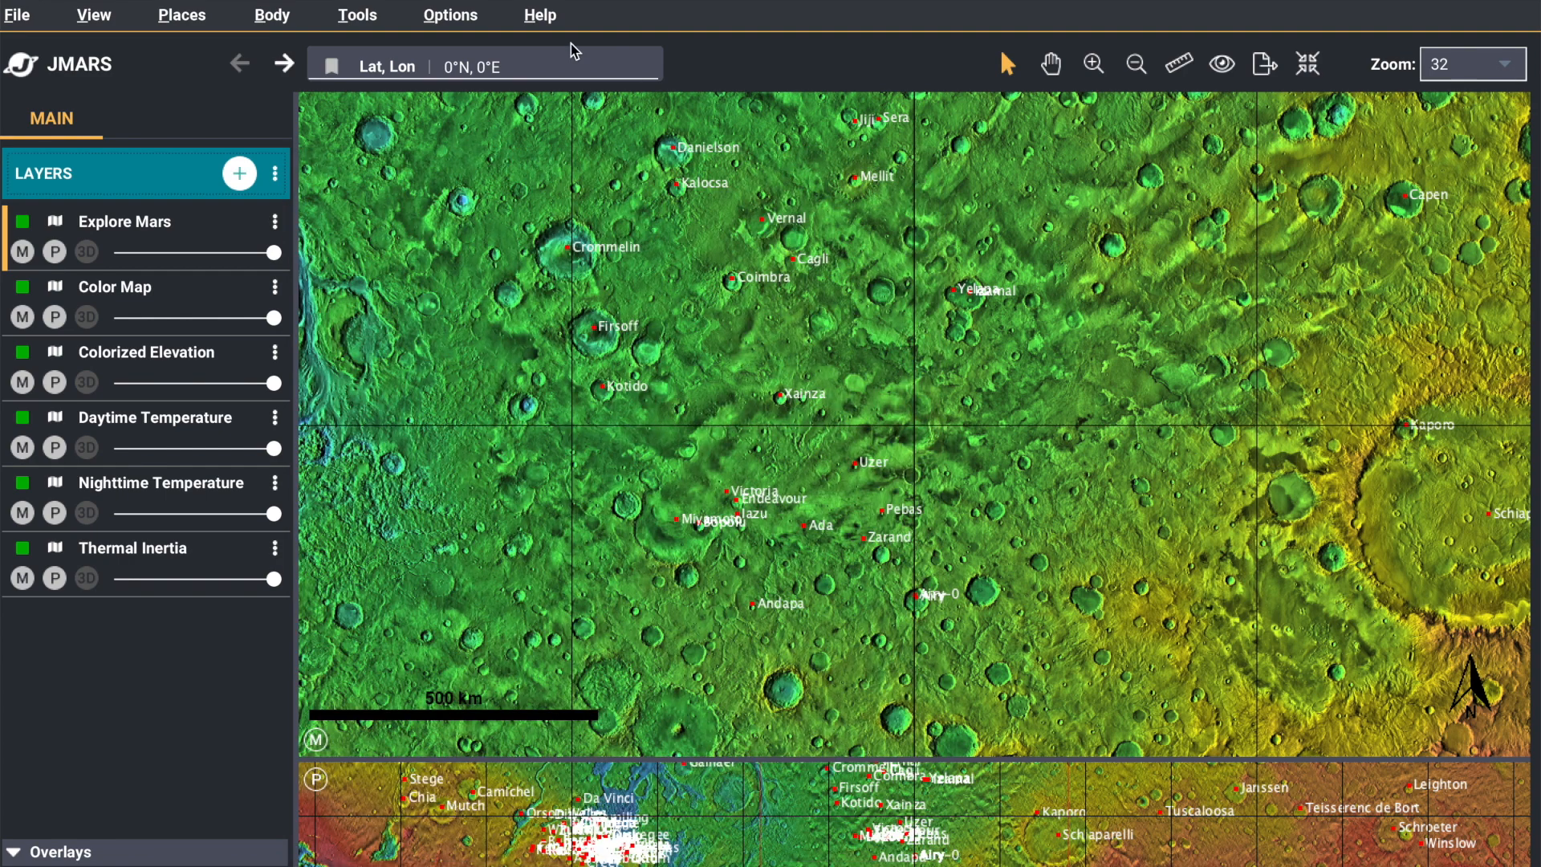
Check the Autoclose Add Layer option and add another Explore Mars layer from the favorites
left_click(452, 15)
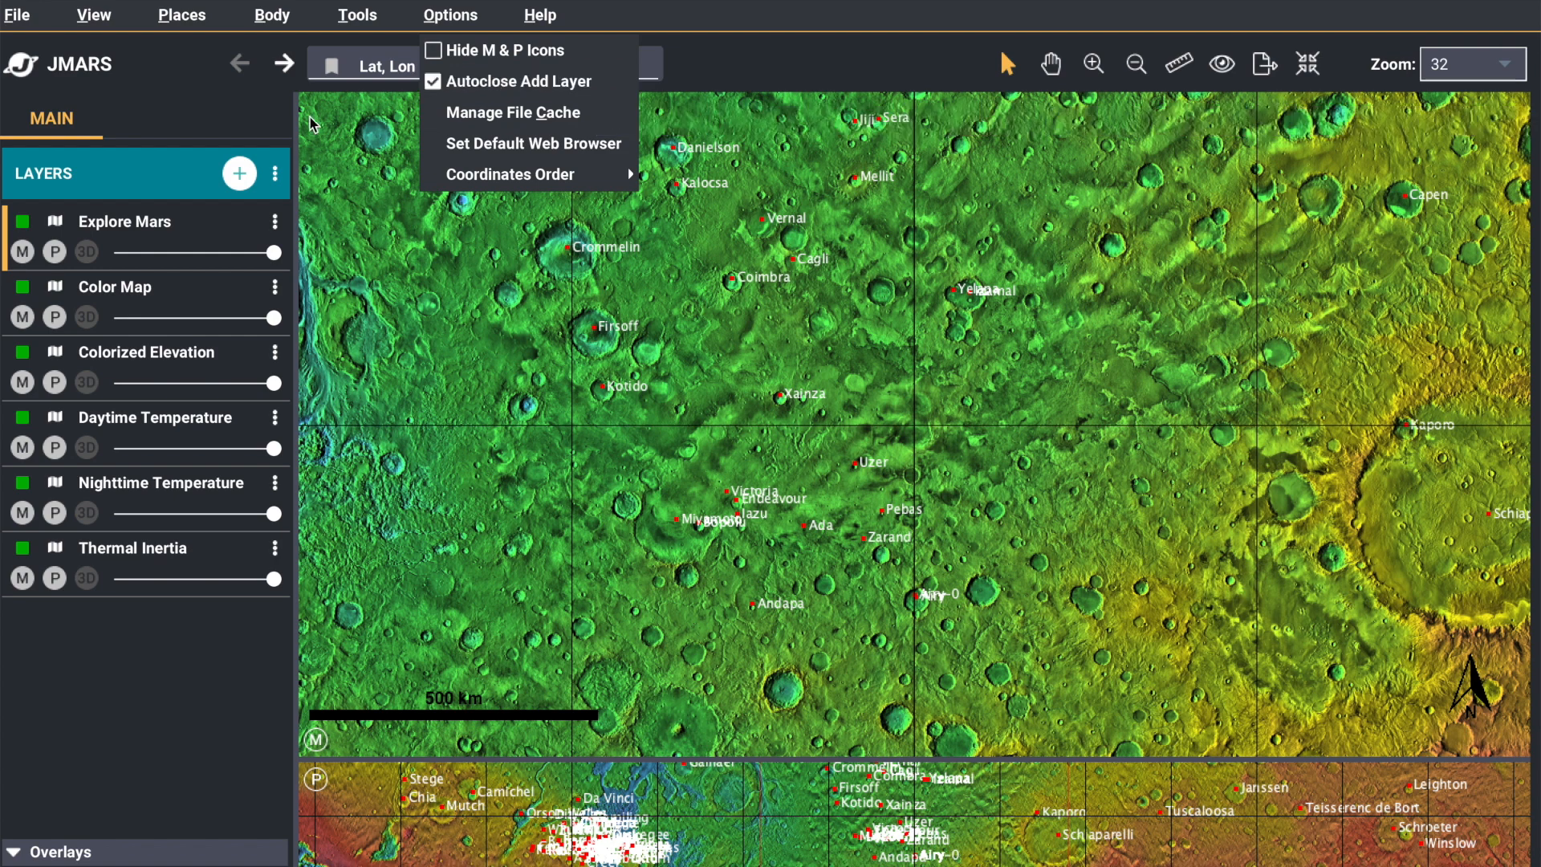
left_click(245, 176)
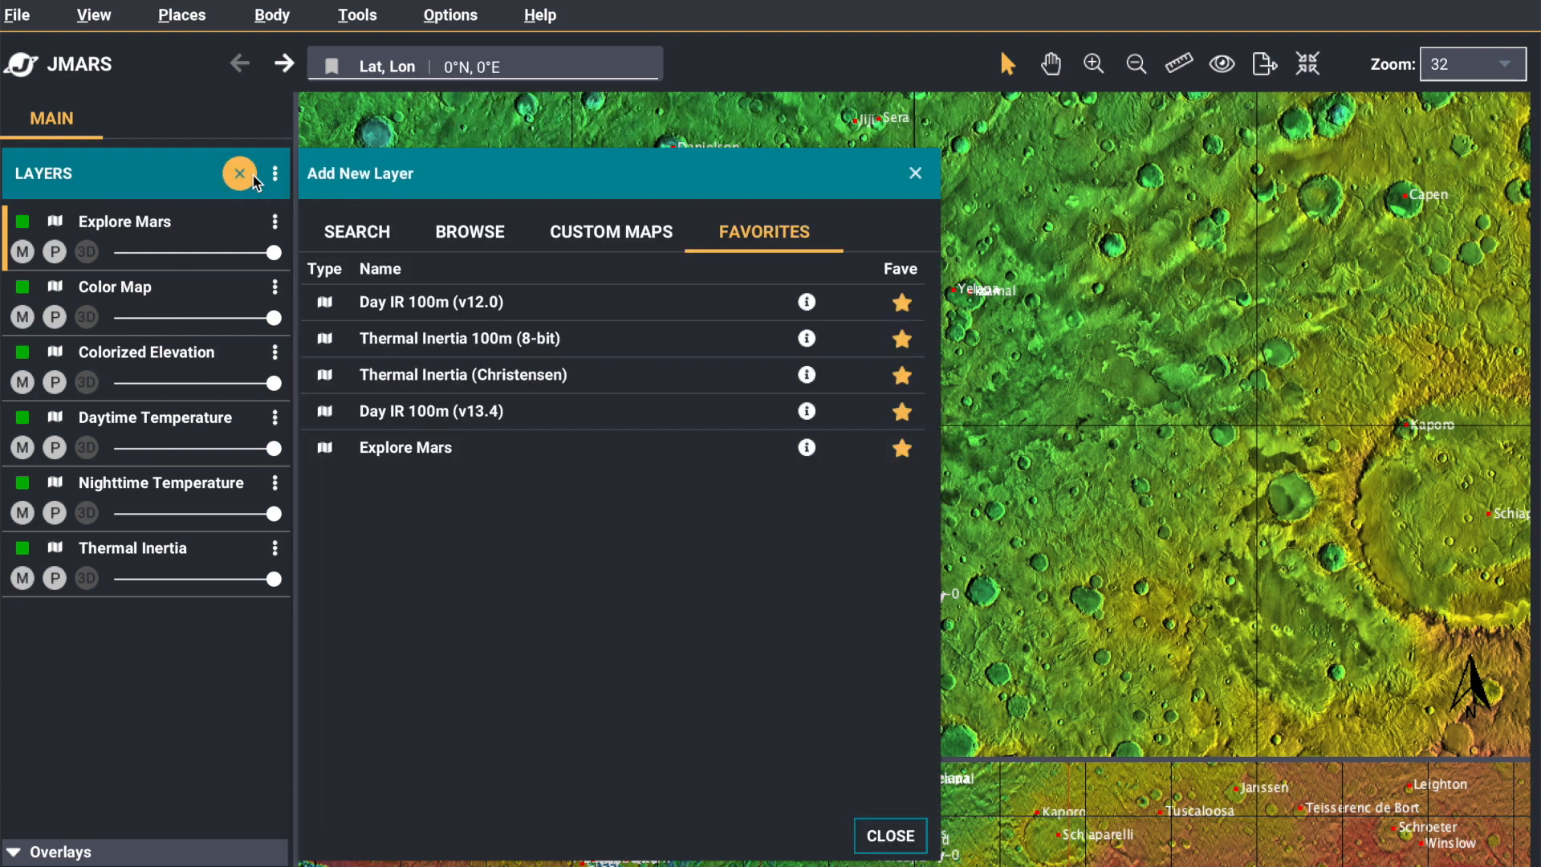
left_click(458, 454)
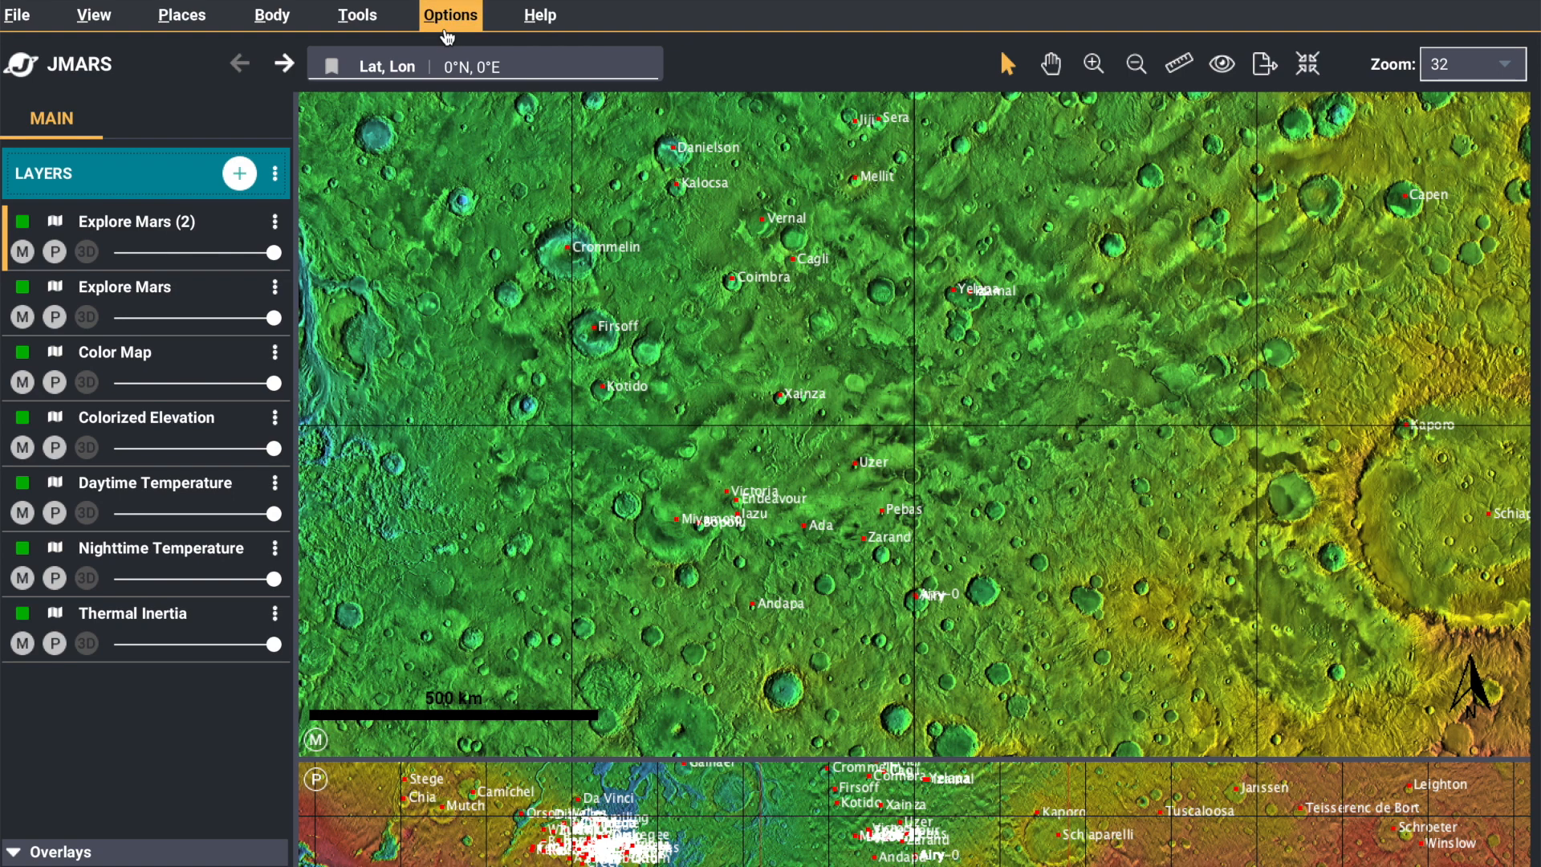
Hide the M and P icons on the map views, and view the available coordinate orders without changing the order
left_click(447, 32)
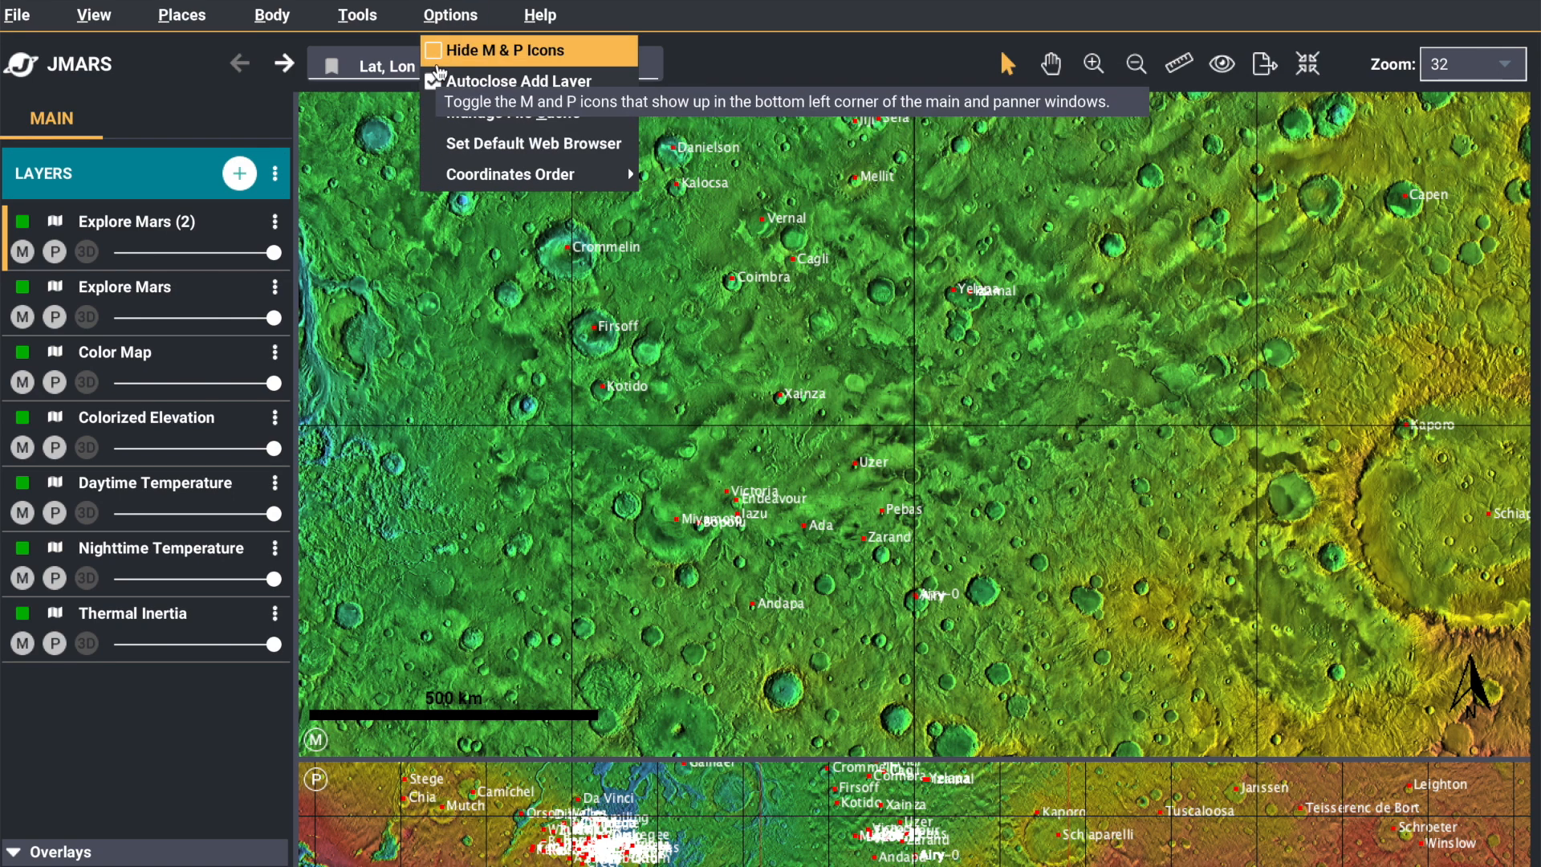
left_click(441, 52)
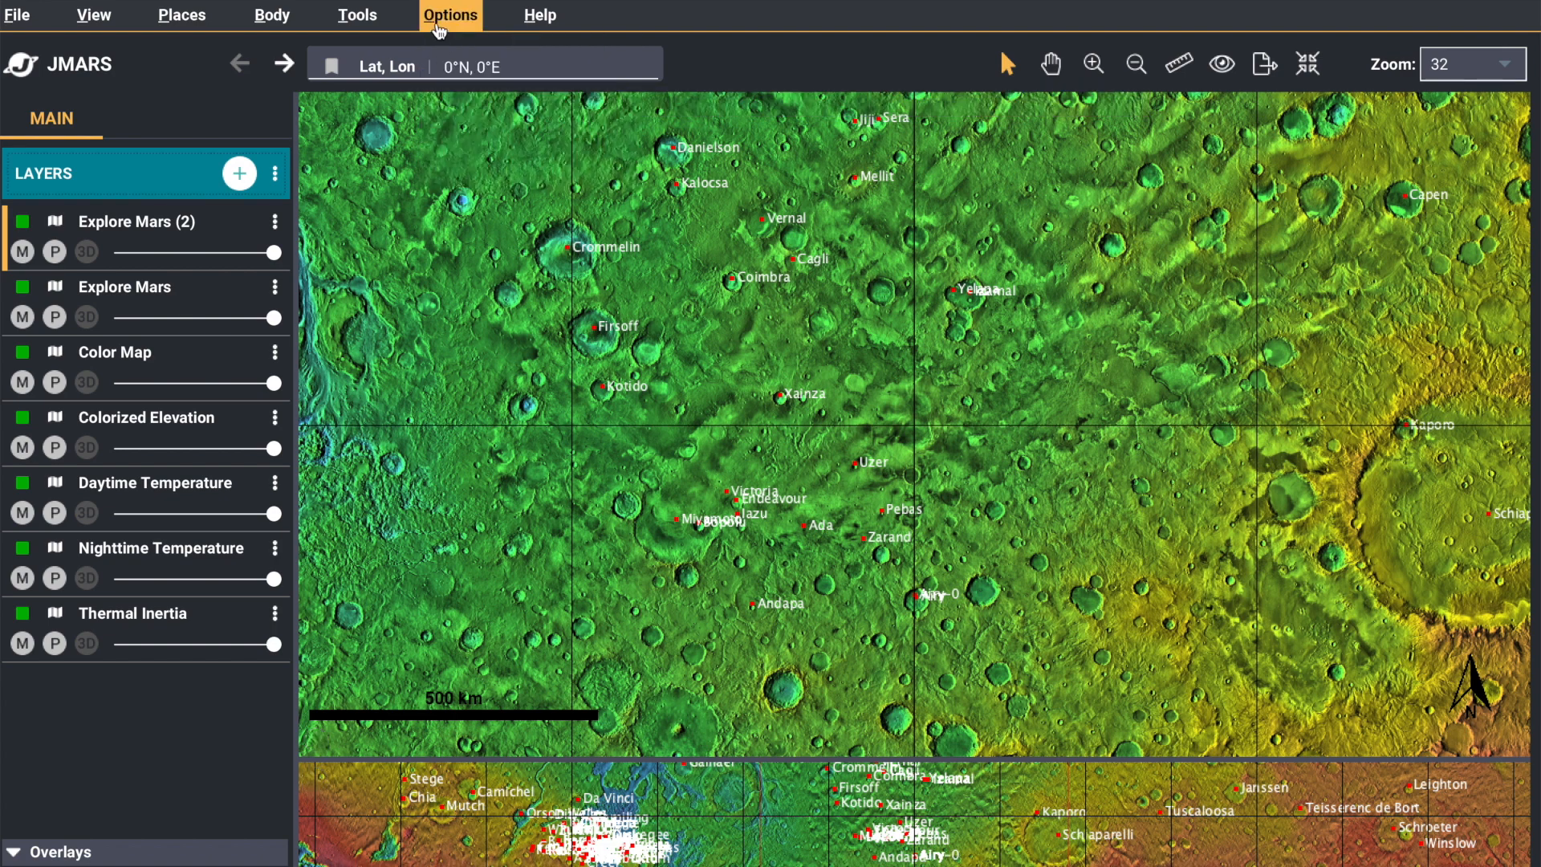
left_click(443, 24)
mouse_move(531, 177)
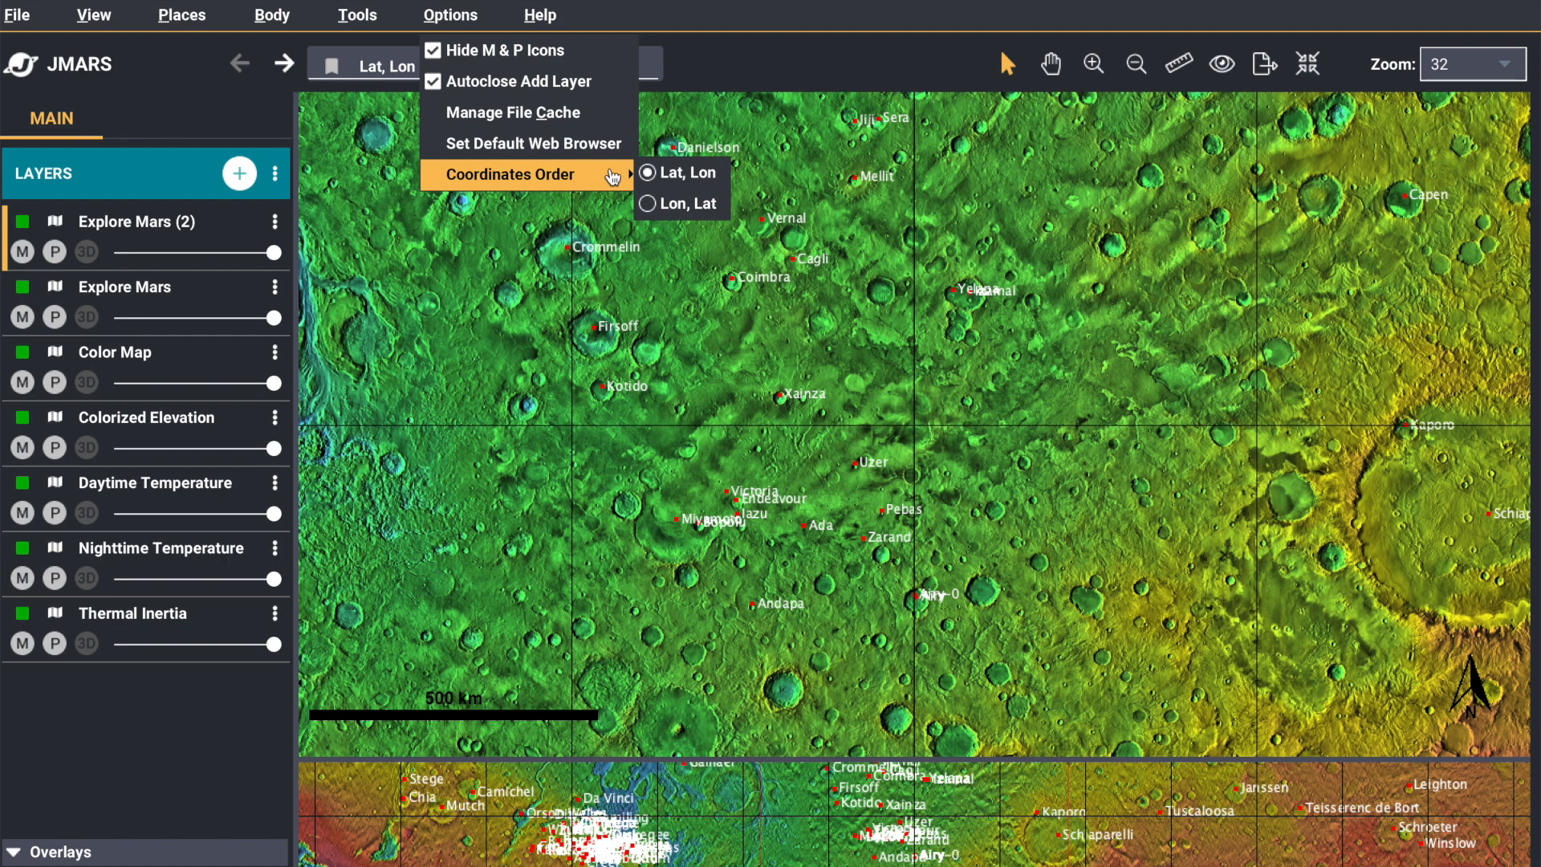
left_click(648, 68)
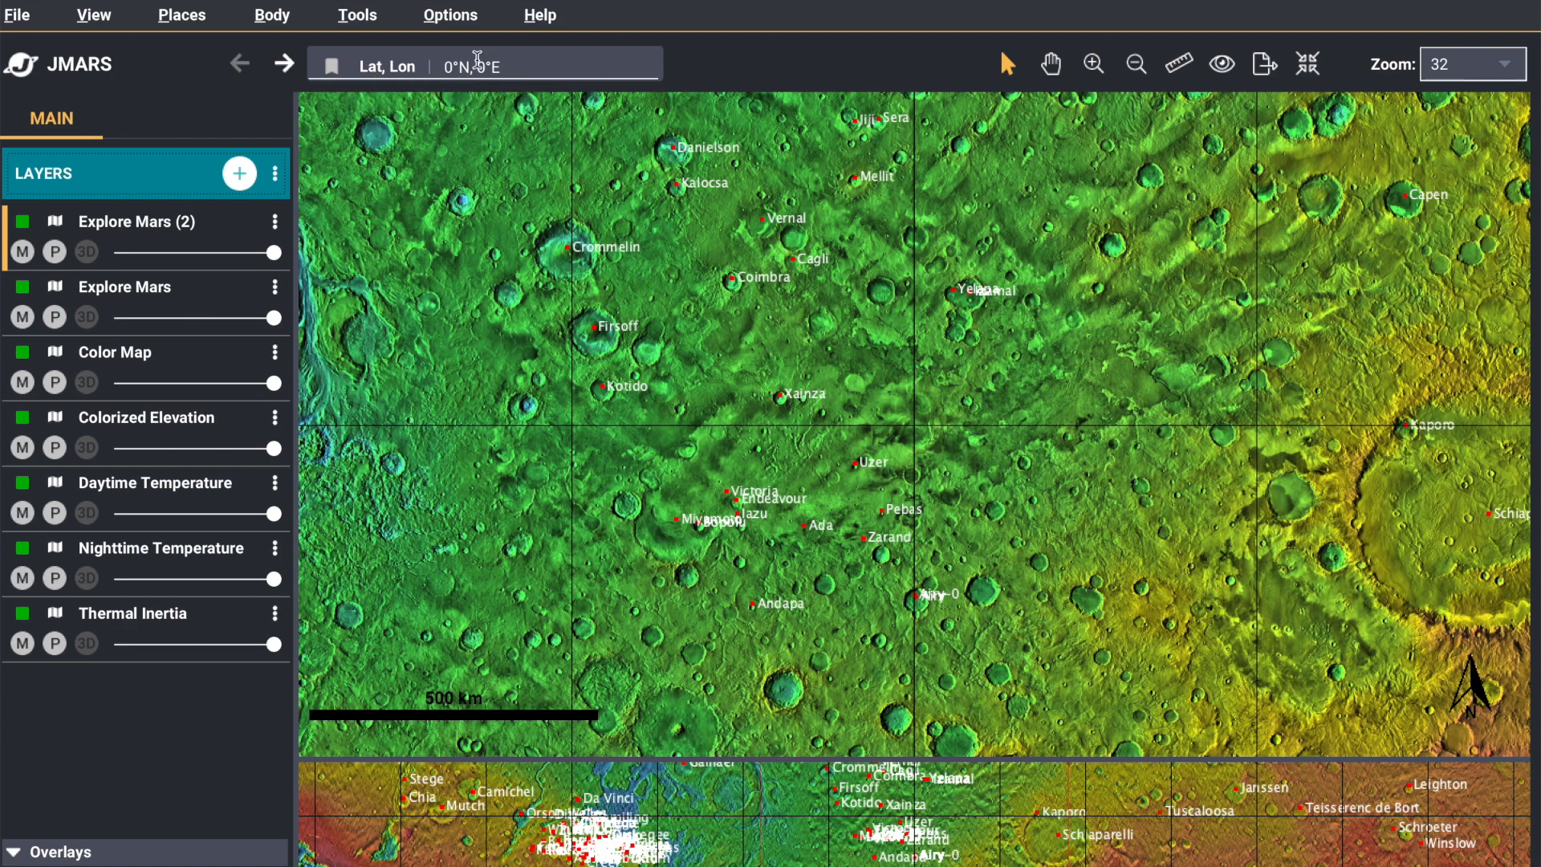
Change the coordinates order to Lon, Lat
left_click(466, 16)
mouse_move(610, 174)
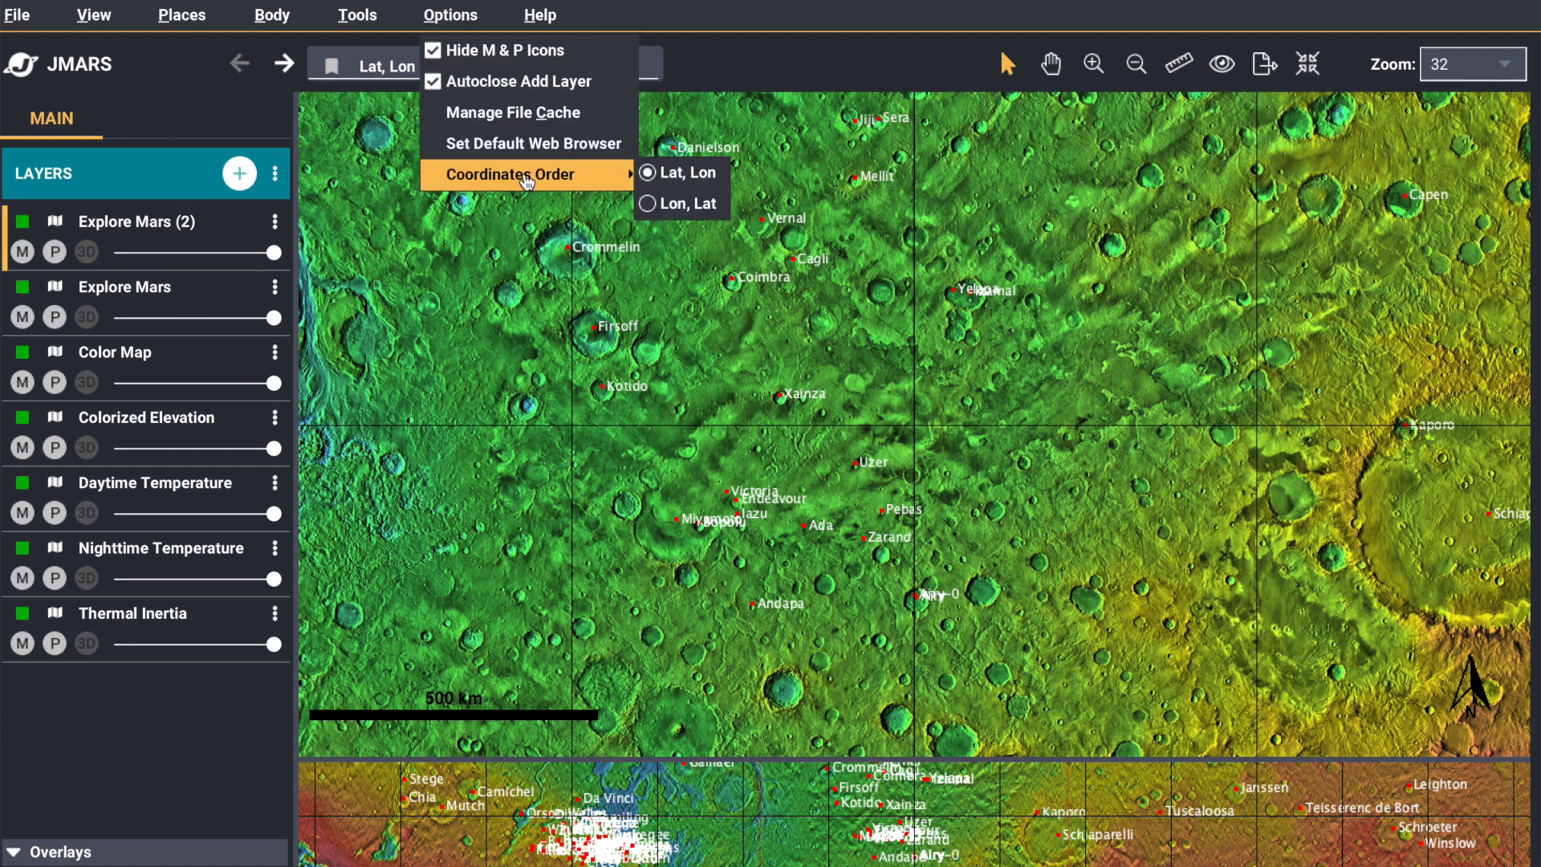
left_click(678, 205)
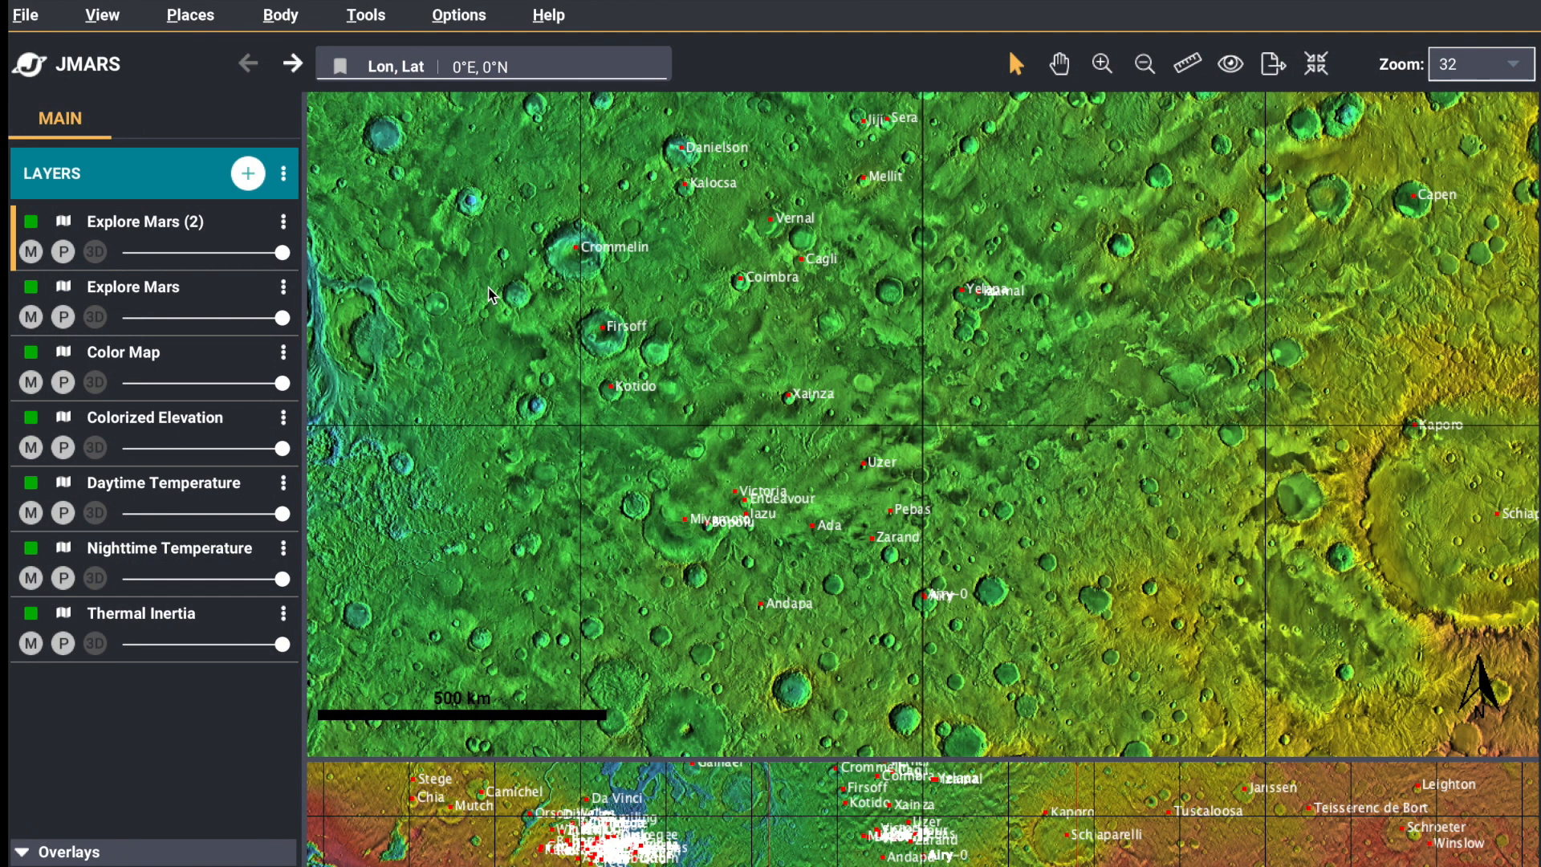
Delete the duplicate Explore Mars (2) layer from the layer list
left_click(284, 222)
left_click(334, 299)
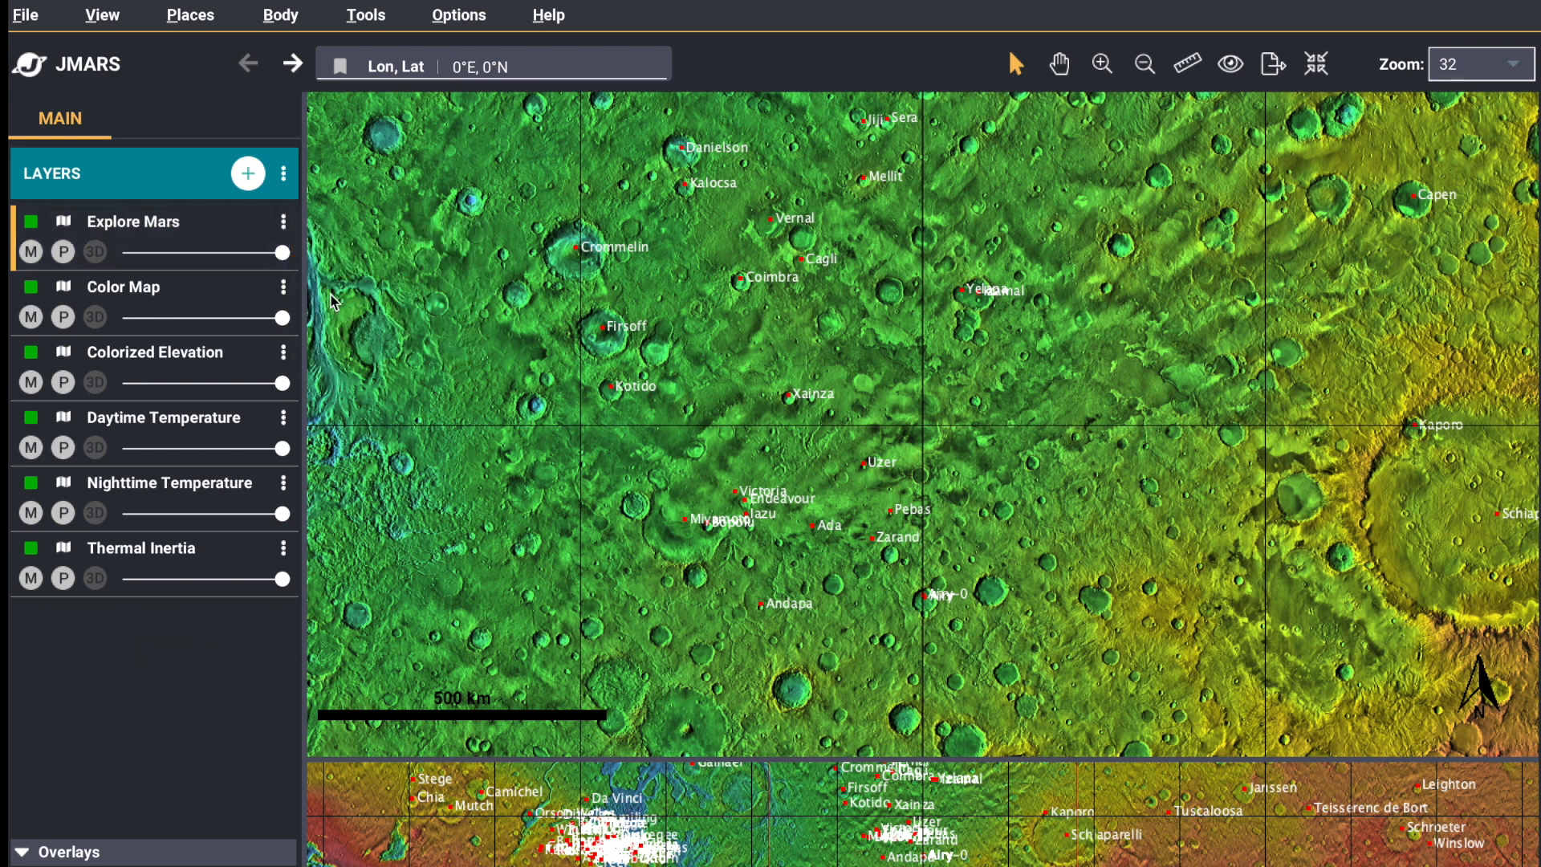
Open the Custom Map Manager from the layer shortcuts, viewing the upload and processing status and the list of existing maps
left_click(248, 174)
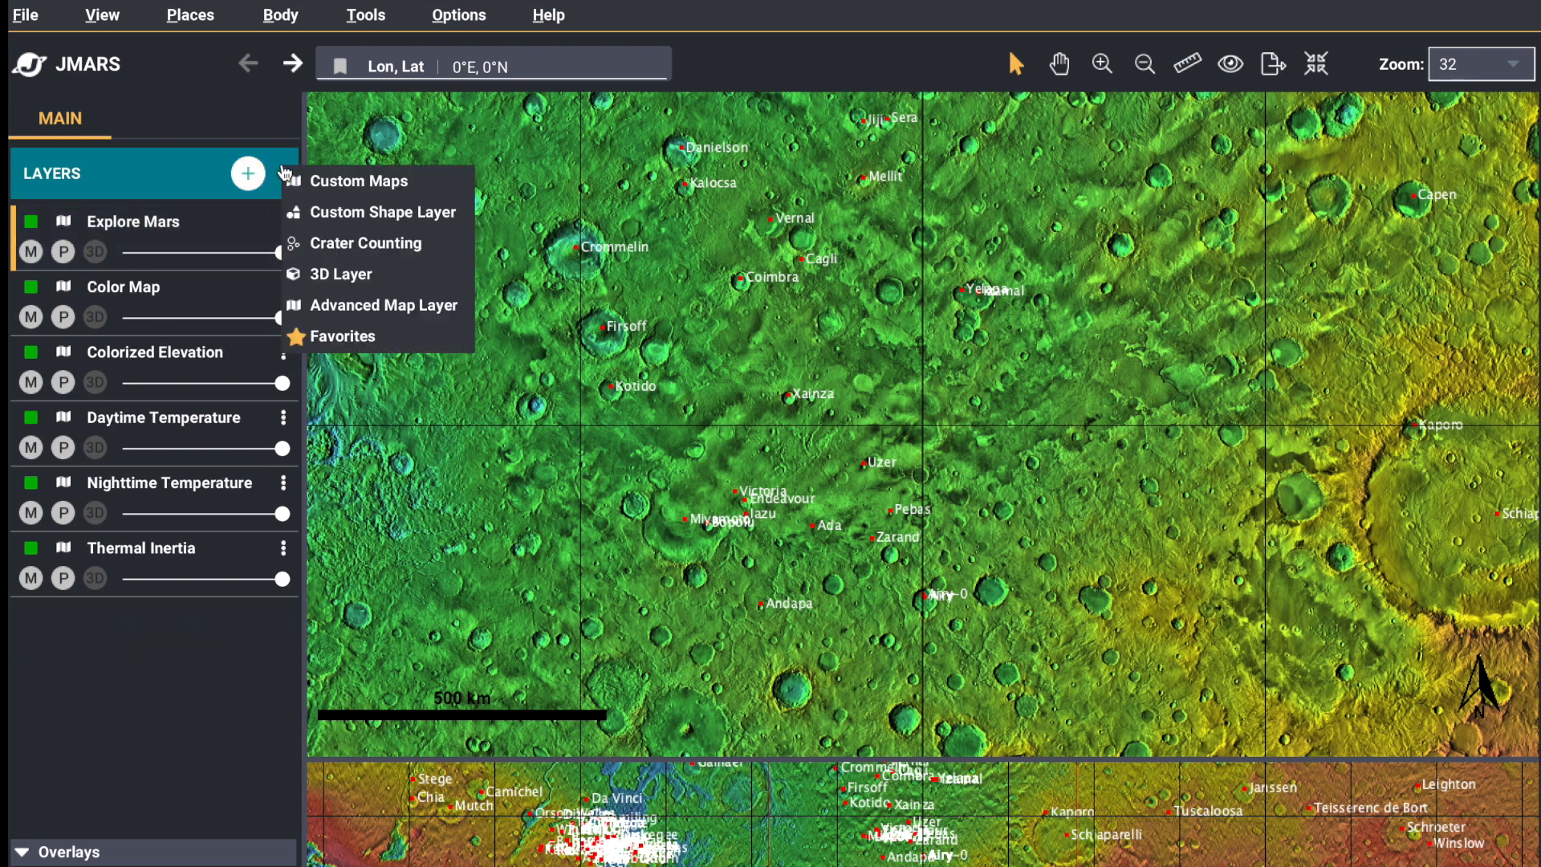
left_click(423, 182)
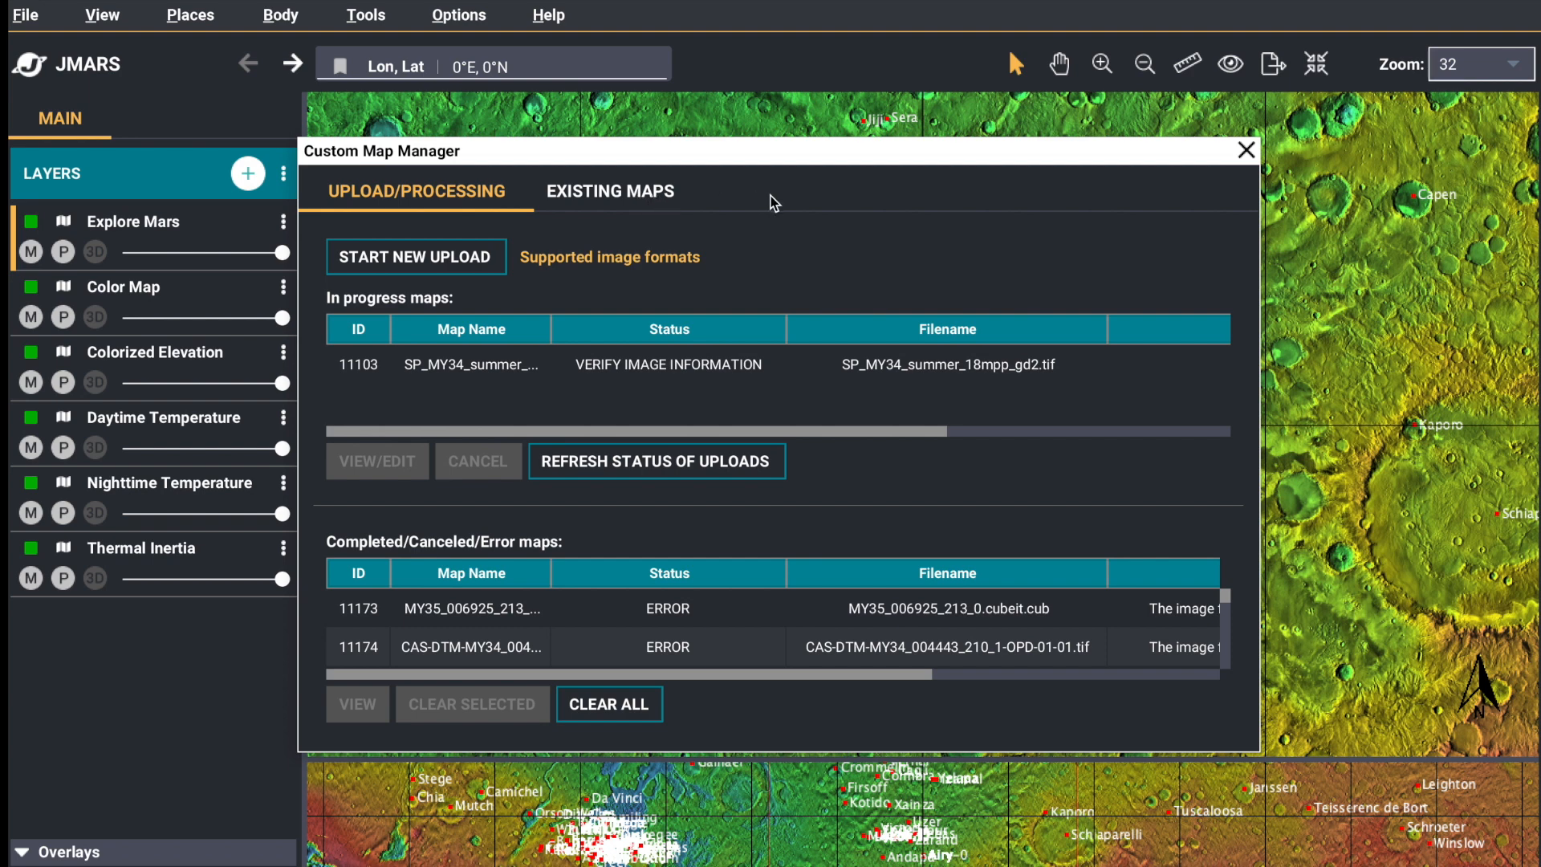
left_click(594, 192)
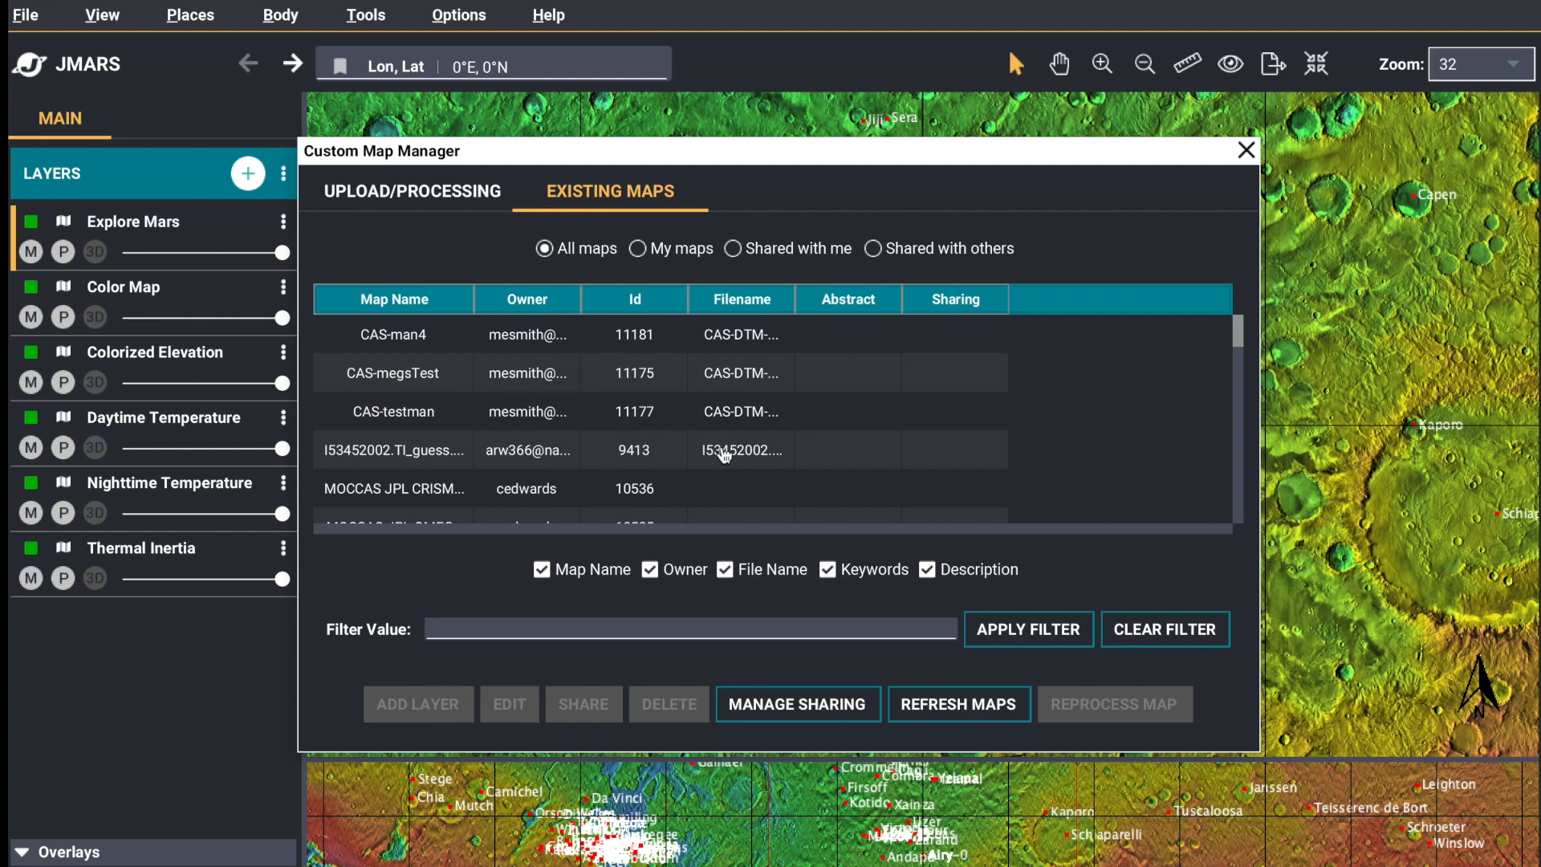
View the reprocessing information of the CAS-testman custom map, then close it without reprocessing and close the Custom Map Manager
left_click(522, 422)
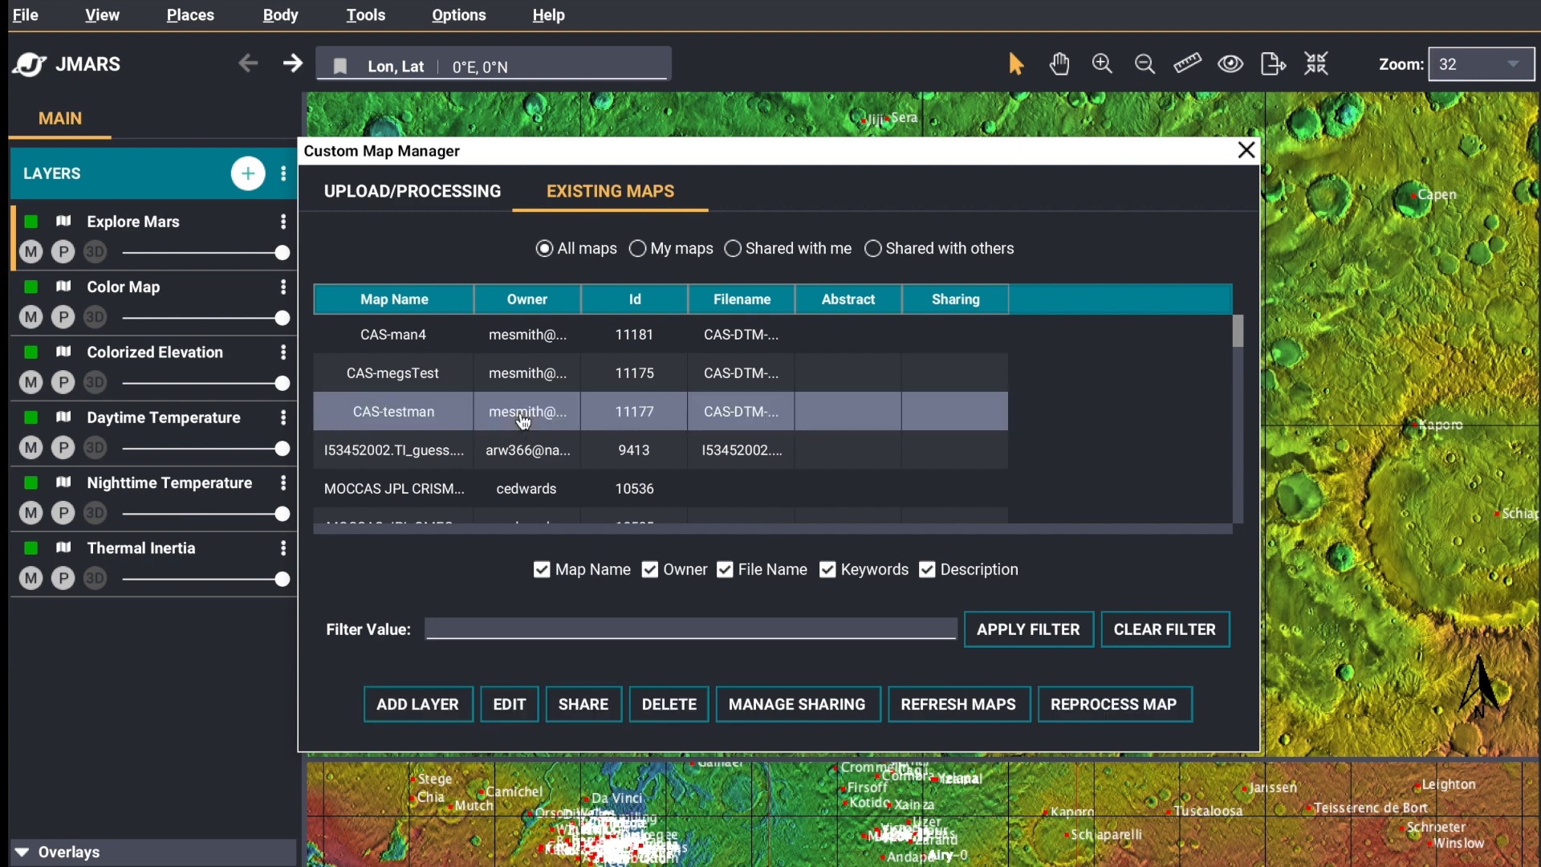
right_click(522, 422)
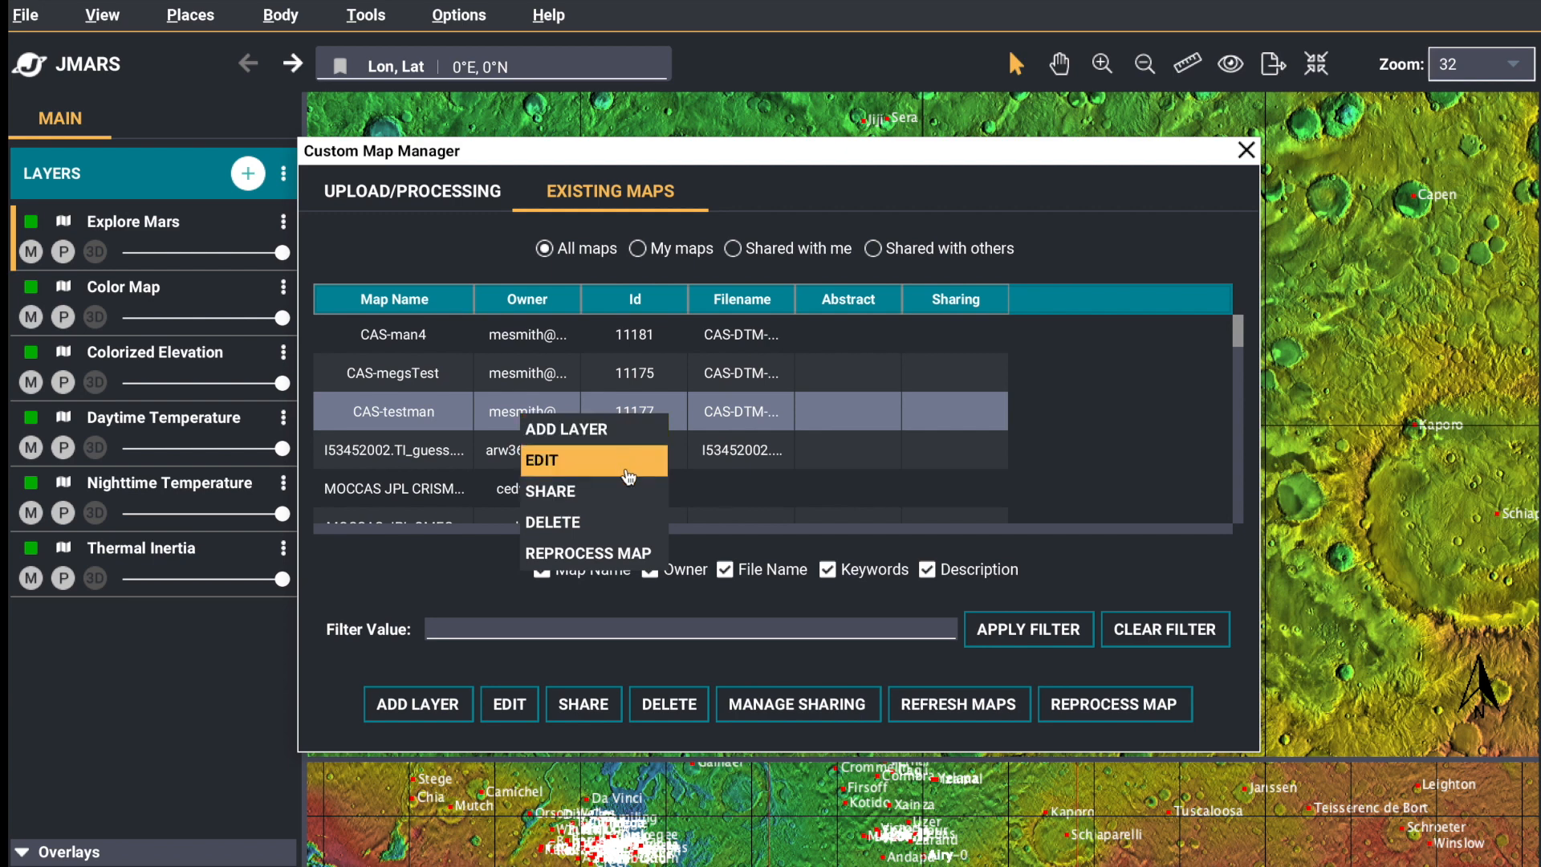
left_click(647, 553)
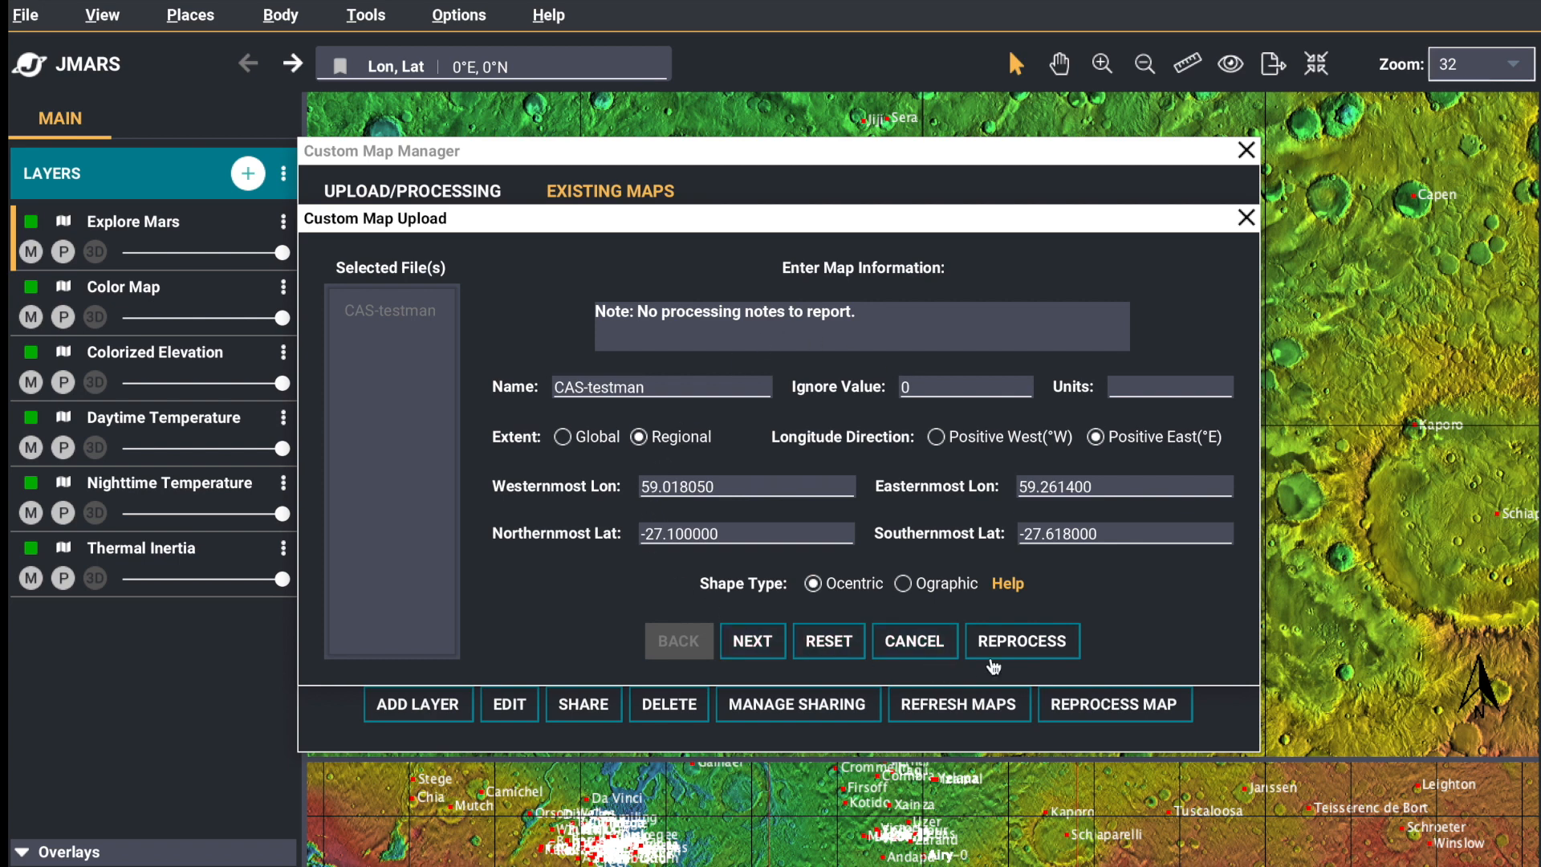
left_click(1246, 219)
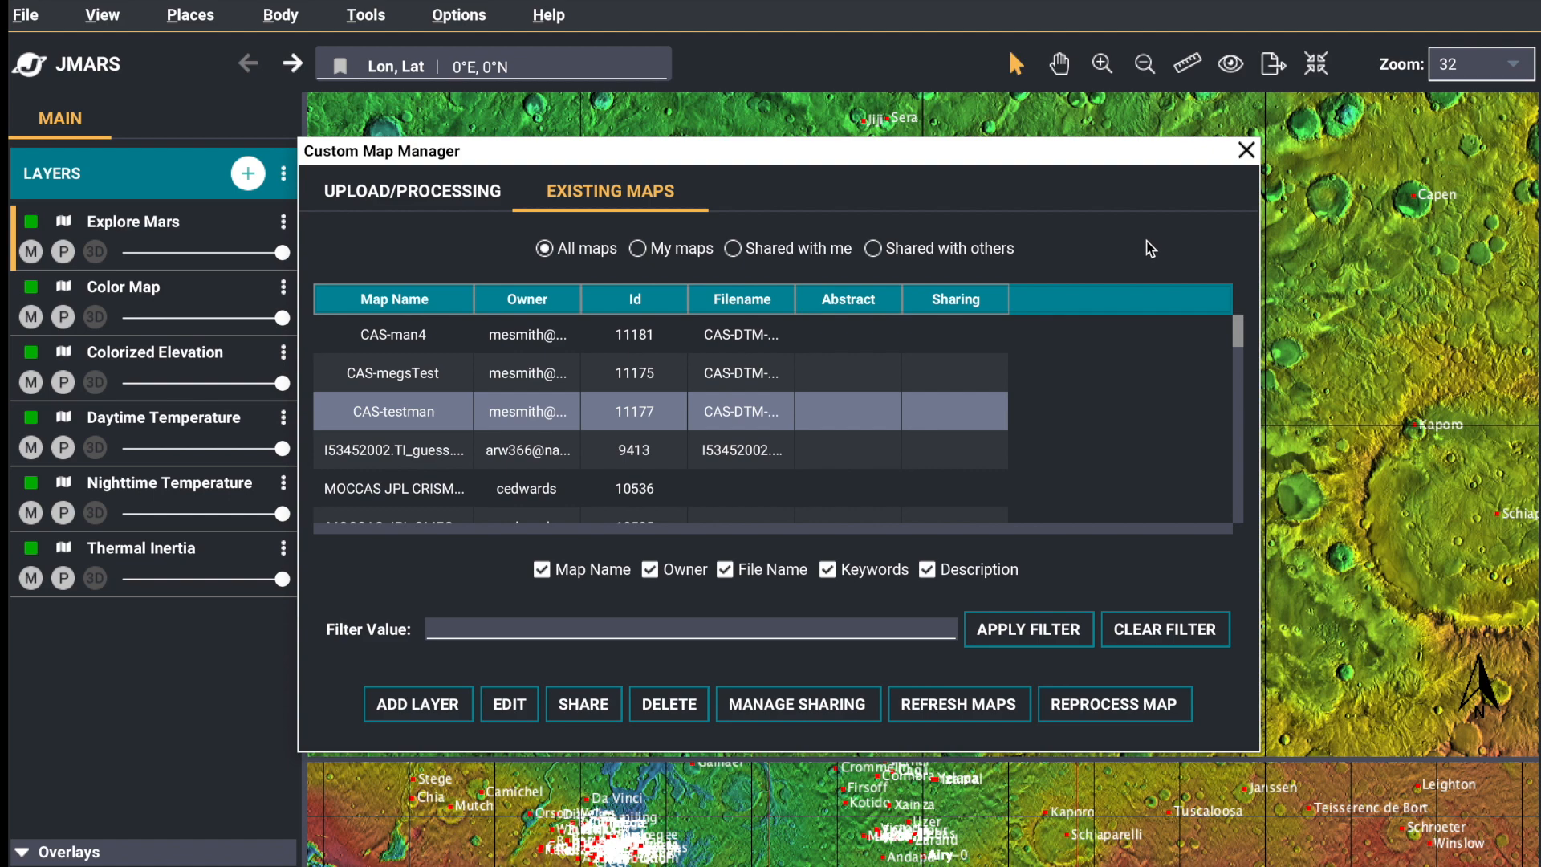
left_click(1246, 150)
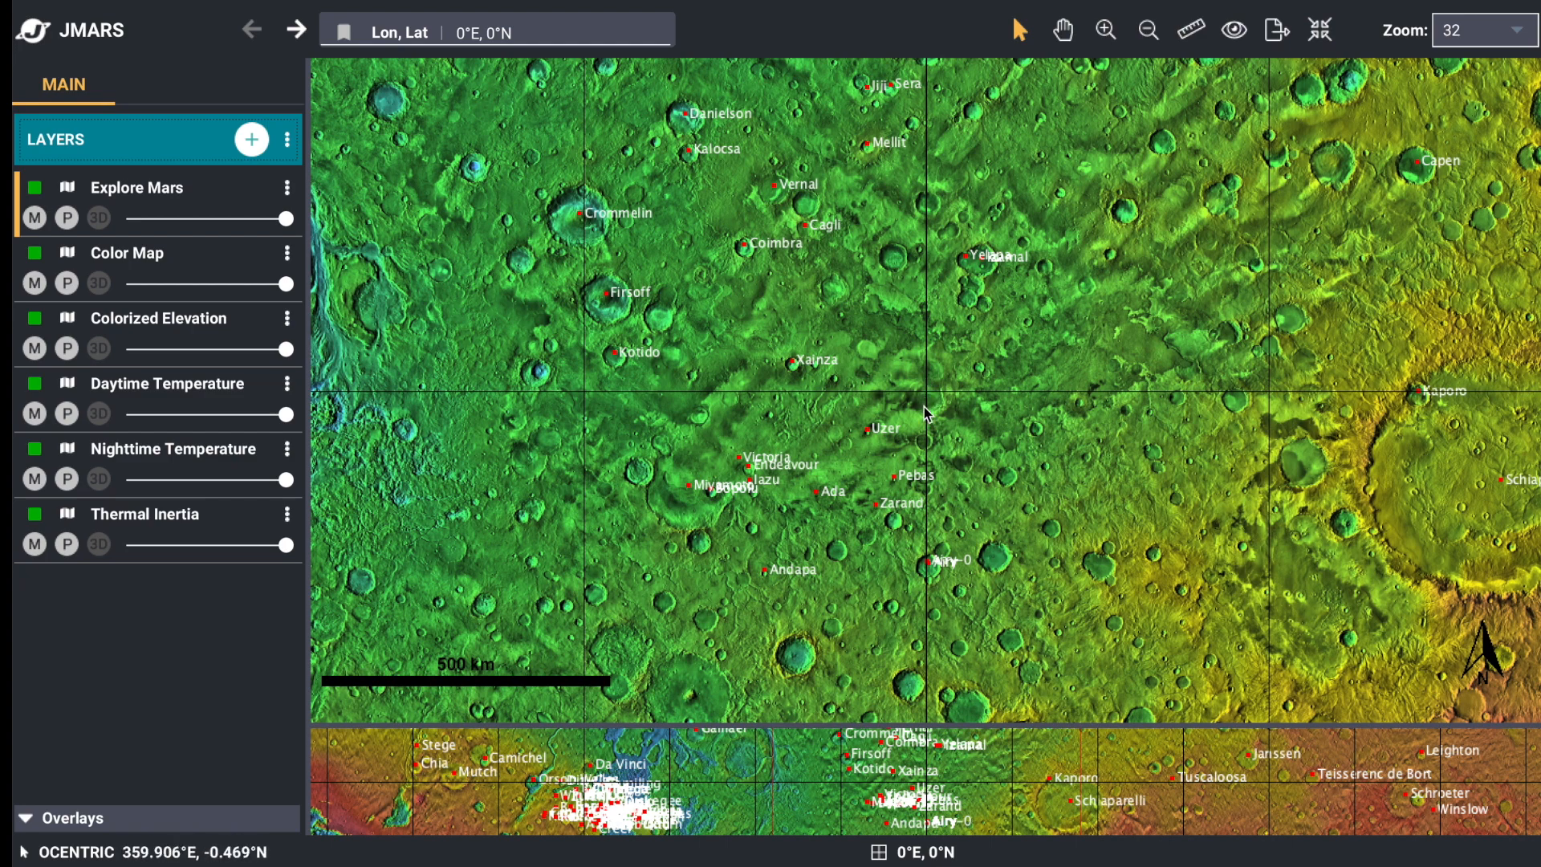
Move the main map view north to about 0.4°E, 28.3°N
left_click_drag(892, 218, 882, 730)
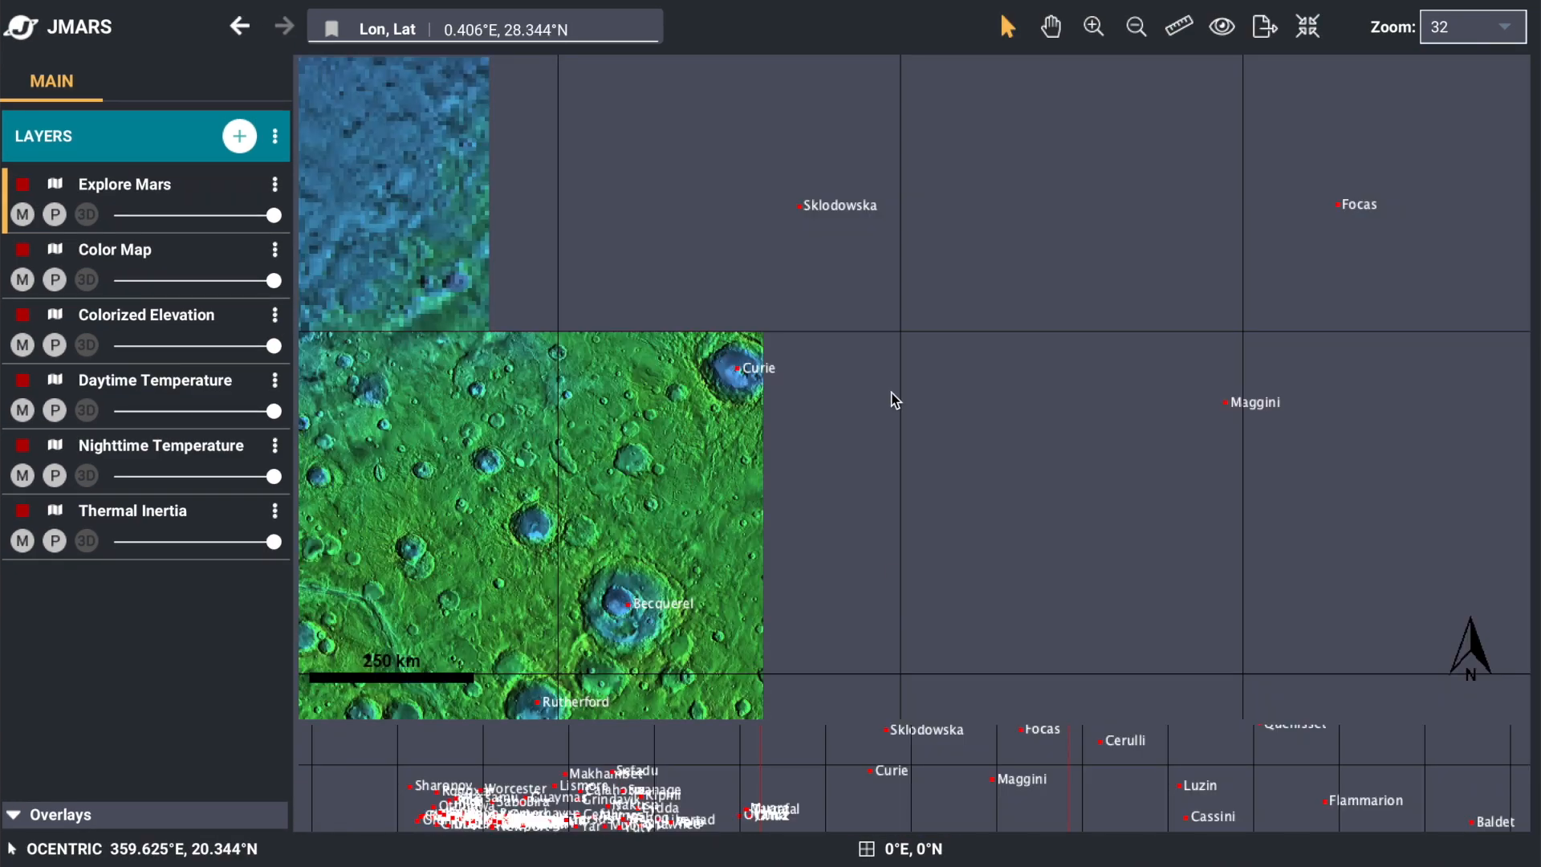